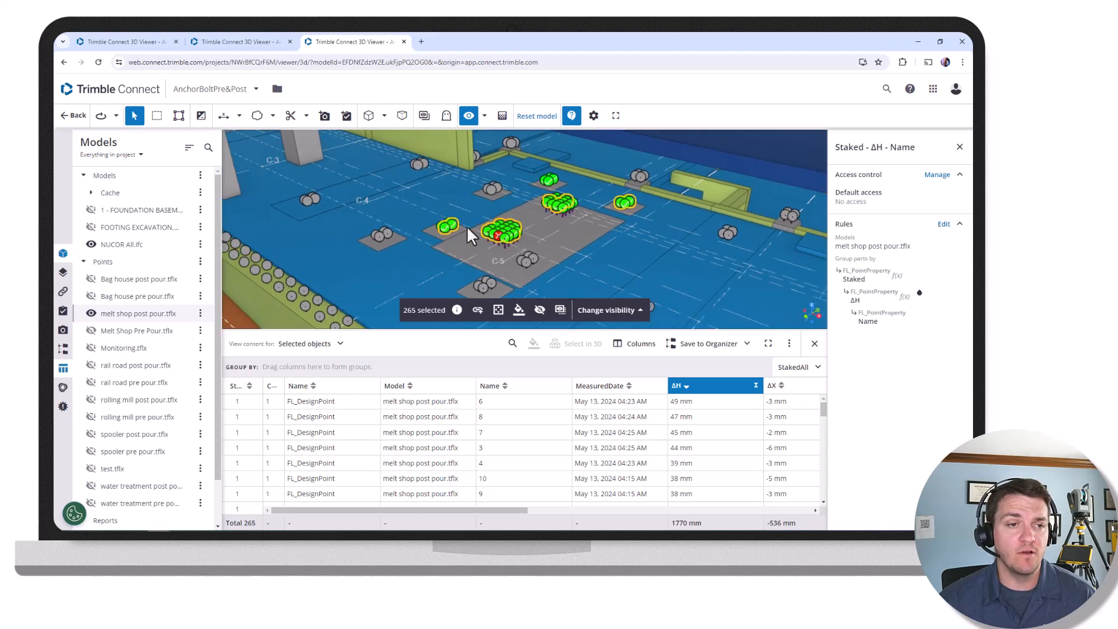
scroll(519, 232, "up", 2)
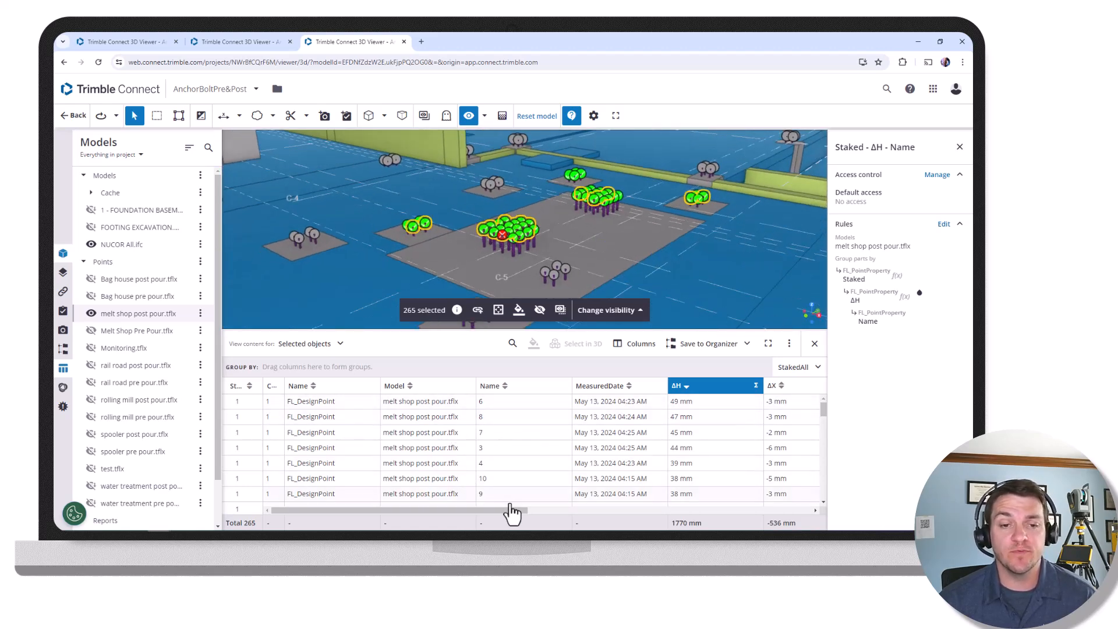
left_click(691, 404)
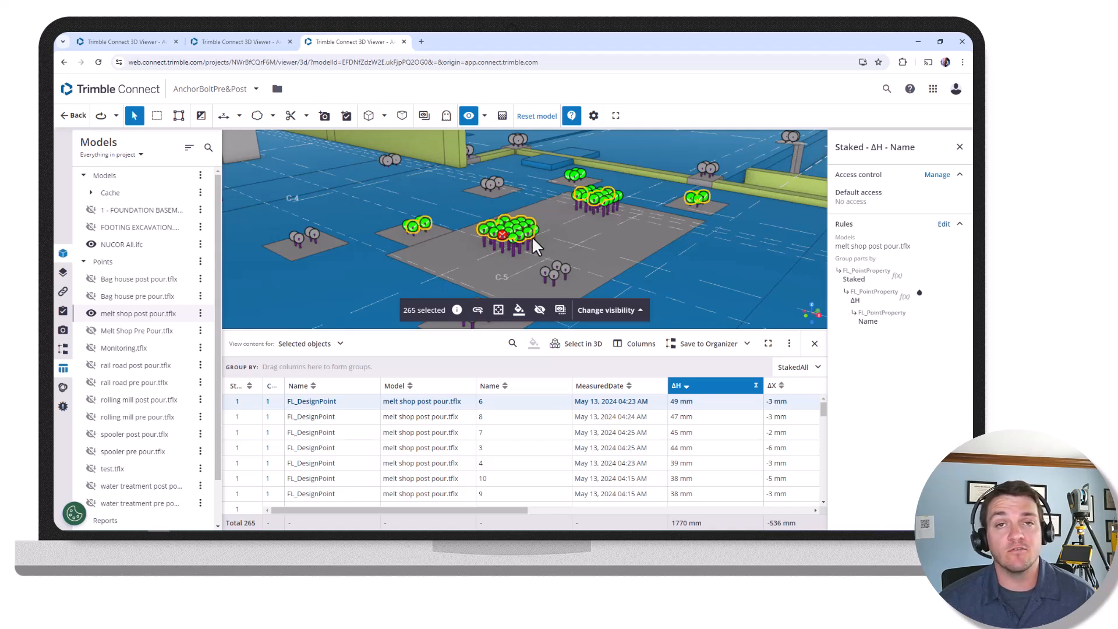
mouse_move(509, 235)
left_mouse_down()
mouse_move(522, 227)
mouse_move(495, 234)
left_mouse_up()
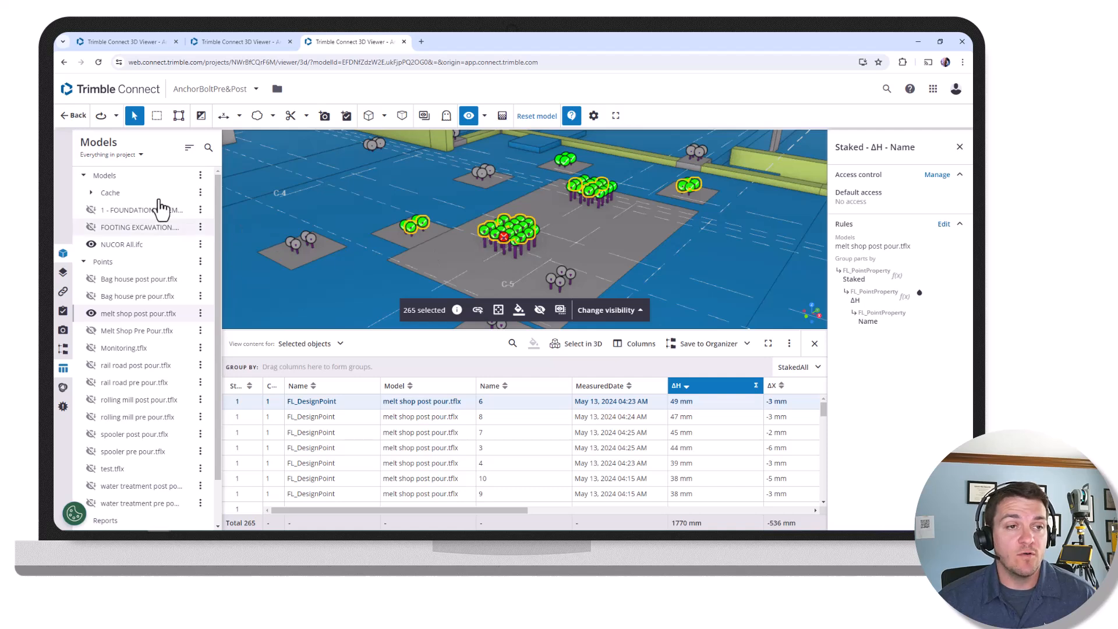
- Open the project explorer in a new browser tab and view melt shop post pour.tflx from the Points folder in 3D
left_click(278, 89)
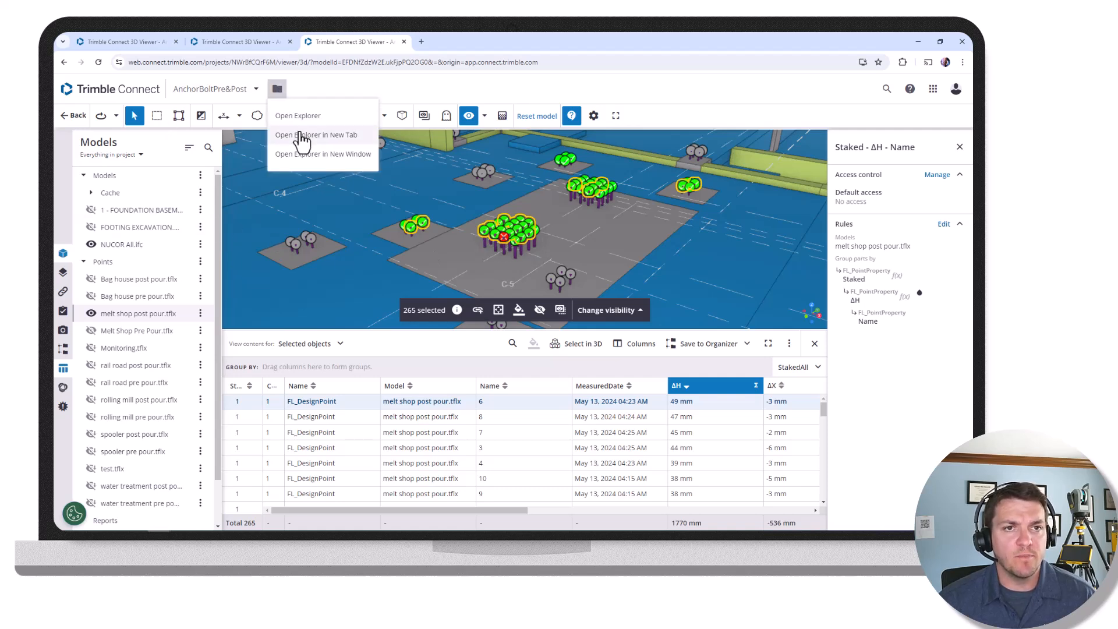
left_click(301, 139)
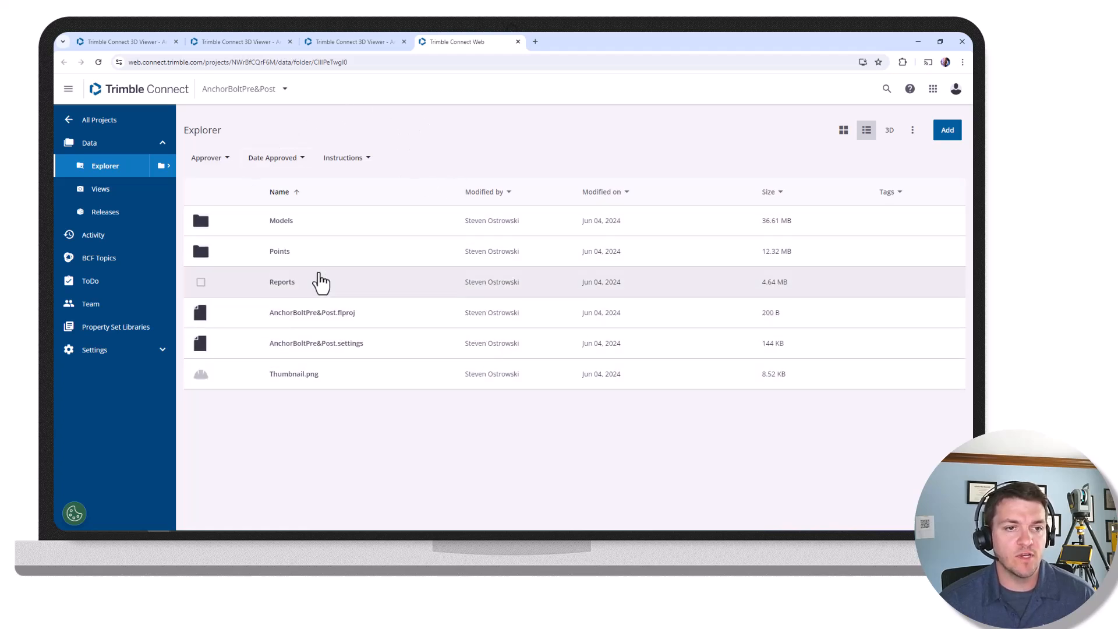
left_click(283, 254)
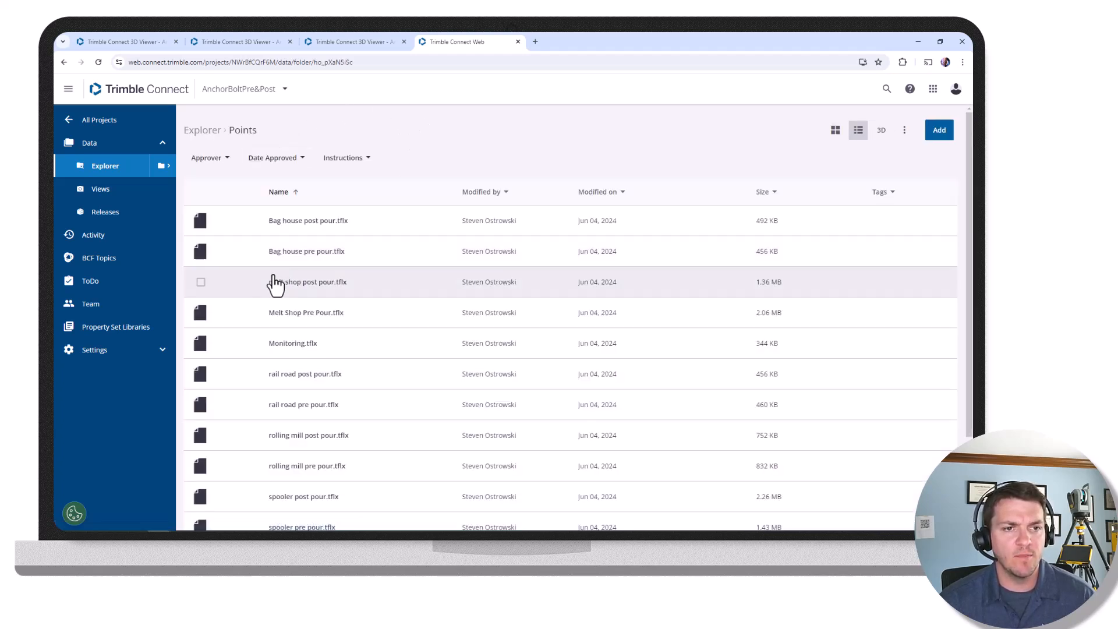
left_click(203, 284)
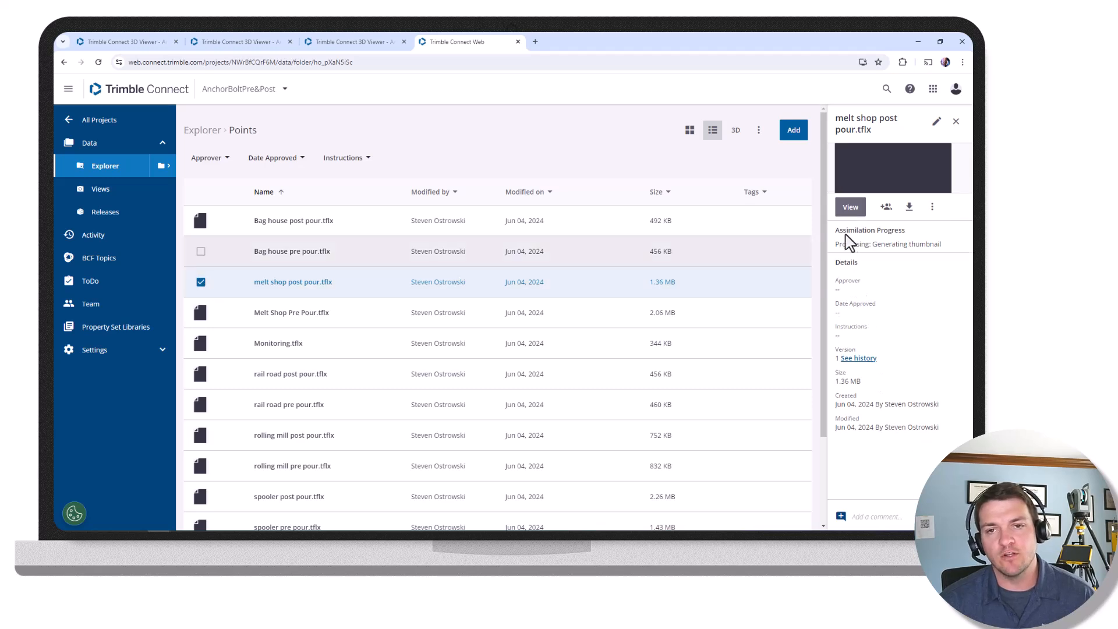
left_click(850, 208)
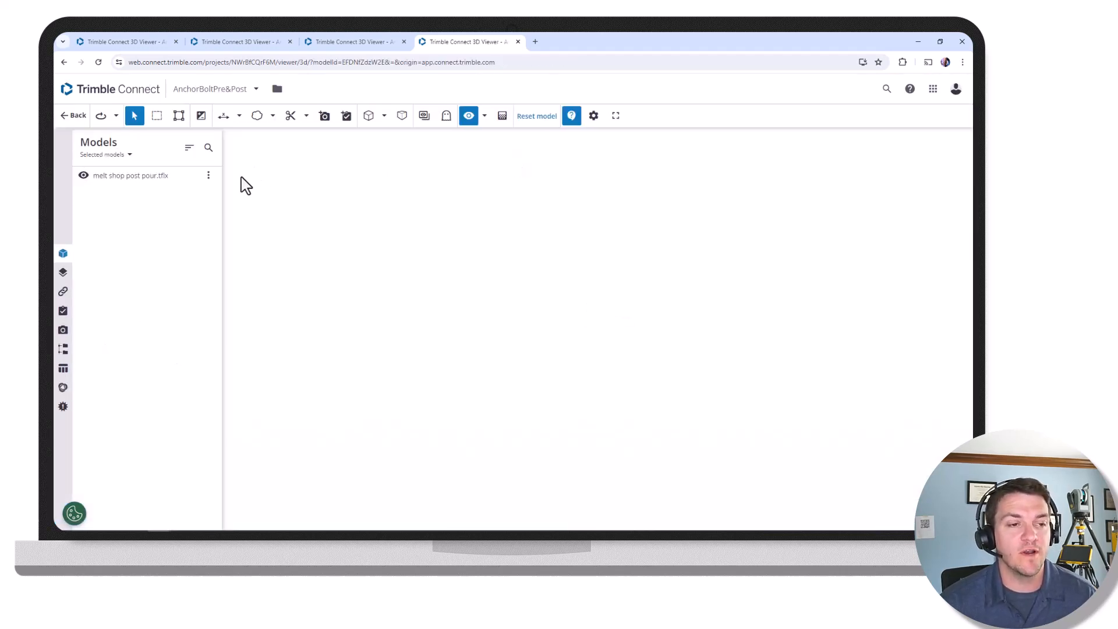
- Hide the __pointname layer so the point labels no longer clutter the 3D model
left_click_drag(592, 330, 545, 347)
scroll(672, 401, "up", 4)
scroll(529, 368, "up", 5)
scroll(542, 368, "up", 3)
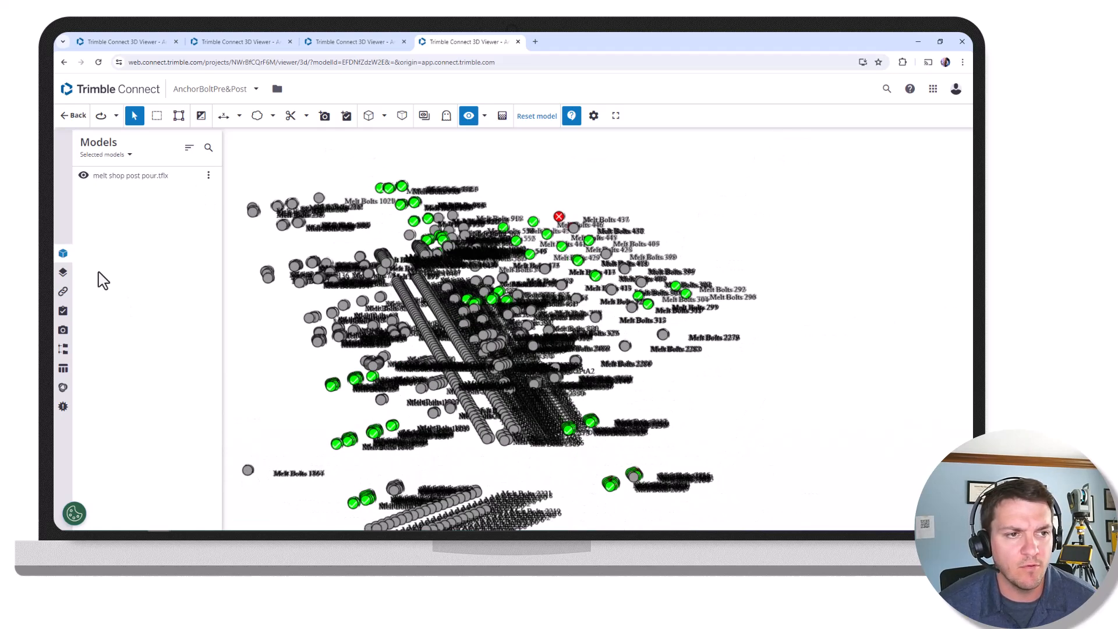
left_click(68, 272)
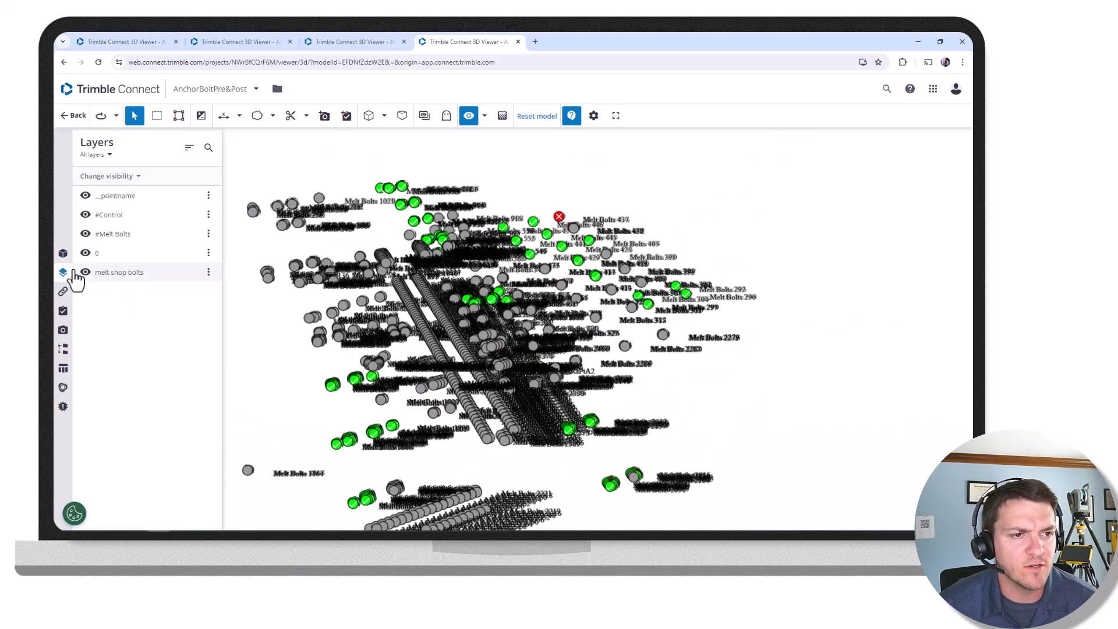
left_click(85, 196)
scroll(527, 332, "down", 2)
scroll(527, 331, "down", 3)
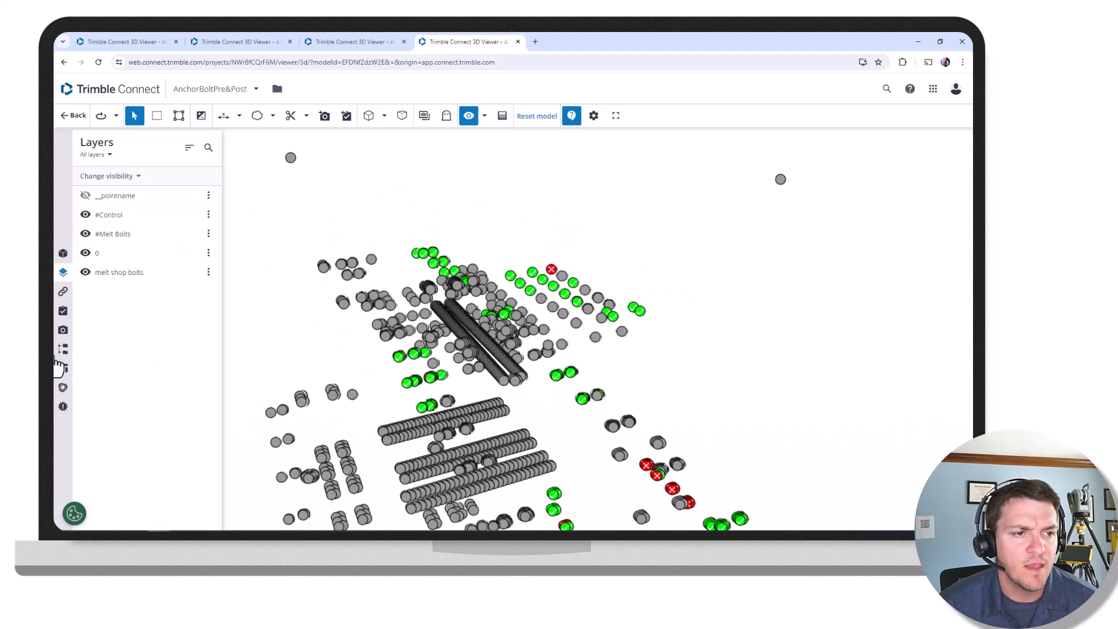
- Show the object data table, sort it by ΔH from largest to smallest, and narrow the Staked column
left_click(63, 368)
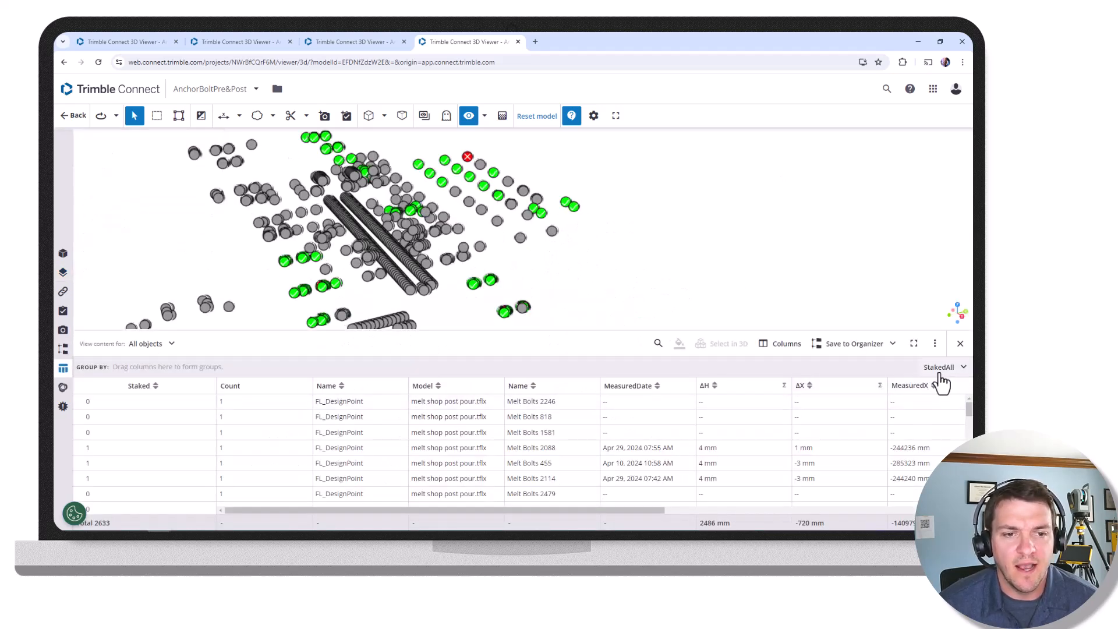
left_click(739, 386)
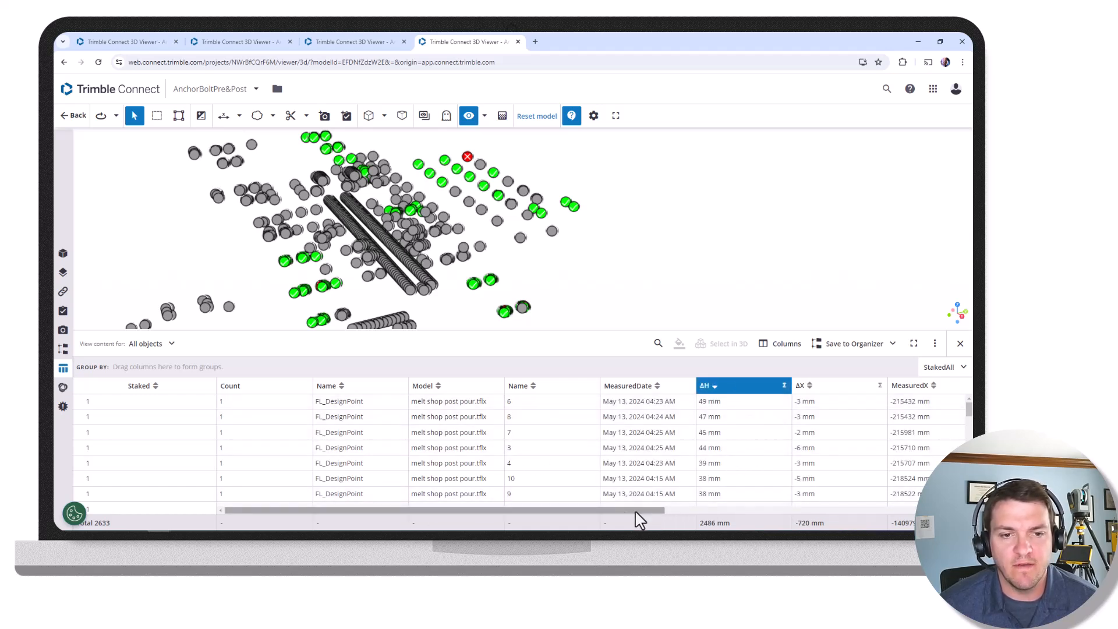
left_click_drag(216, 389, 165, 389)
- Select the five points with the largest ΔH values from the table in 3D and inspect them in the model
right_click(662, 436)
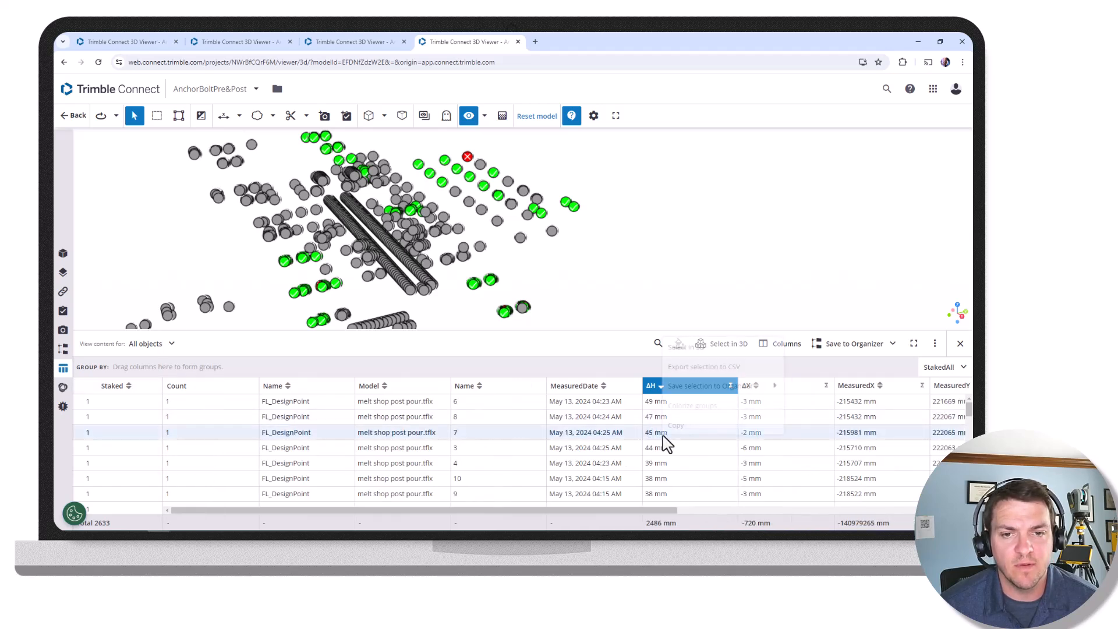
left_click(688, 348)
left_click(558, 402)
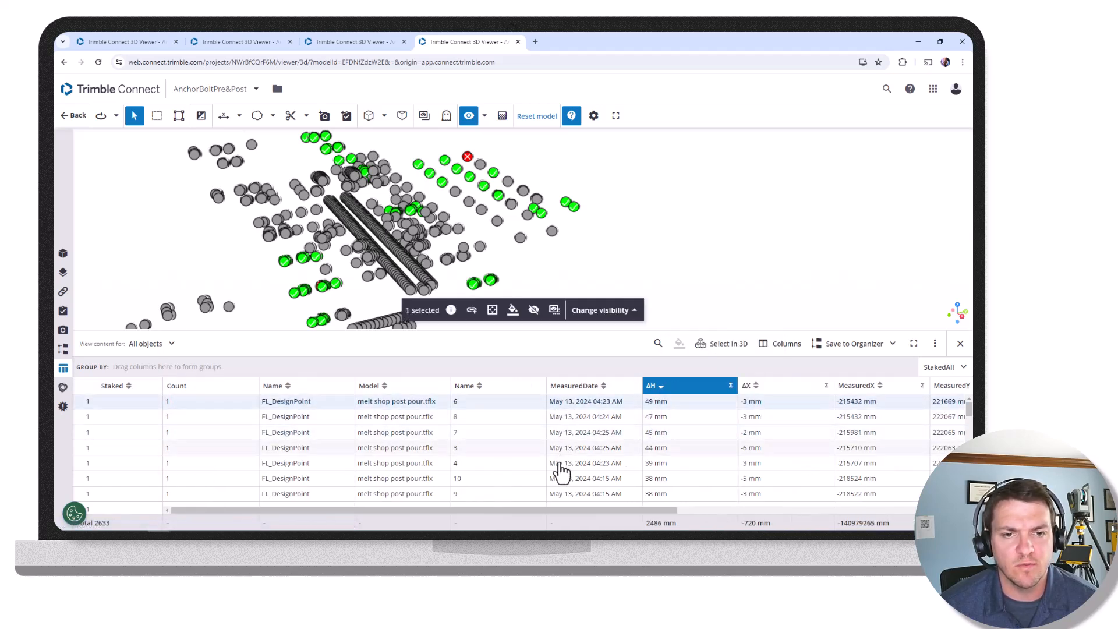
left_click(562, 466, "shift")
right_click(560, 466)
left_click(594, 371)
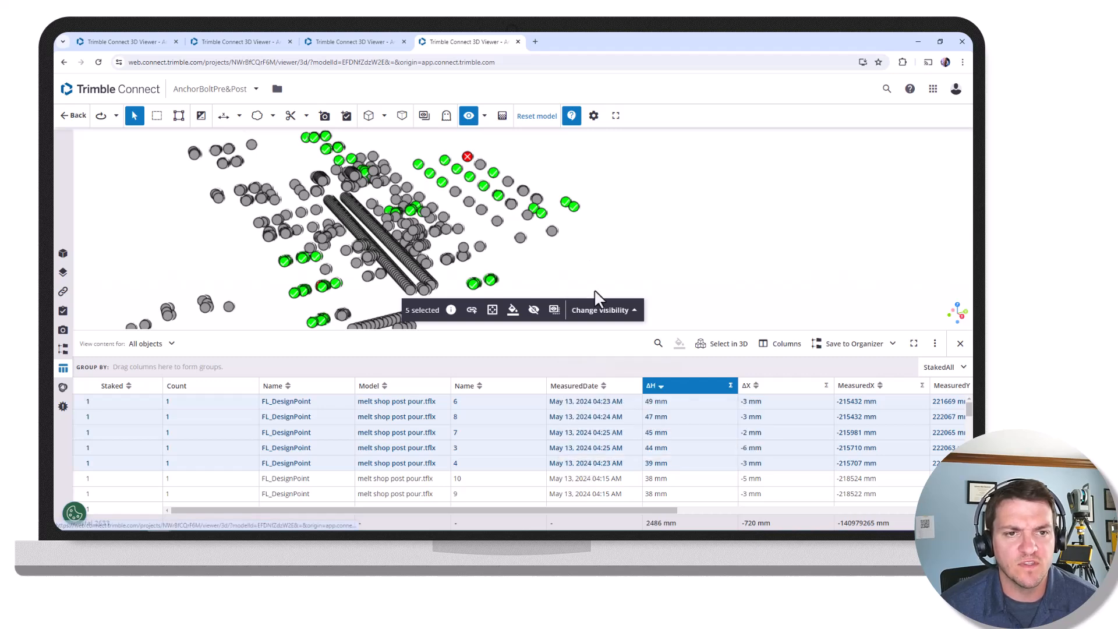
scroll(579, 285, "down", 5)
scroll(592, 276, "up", 4)
scroll(568, 256, "up", 5)
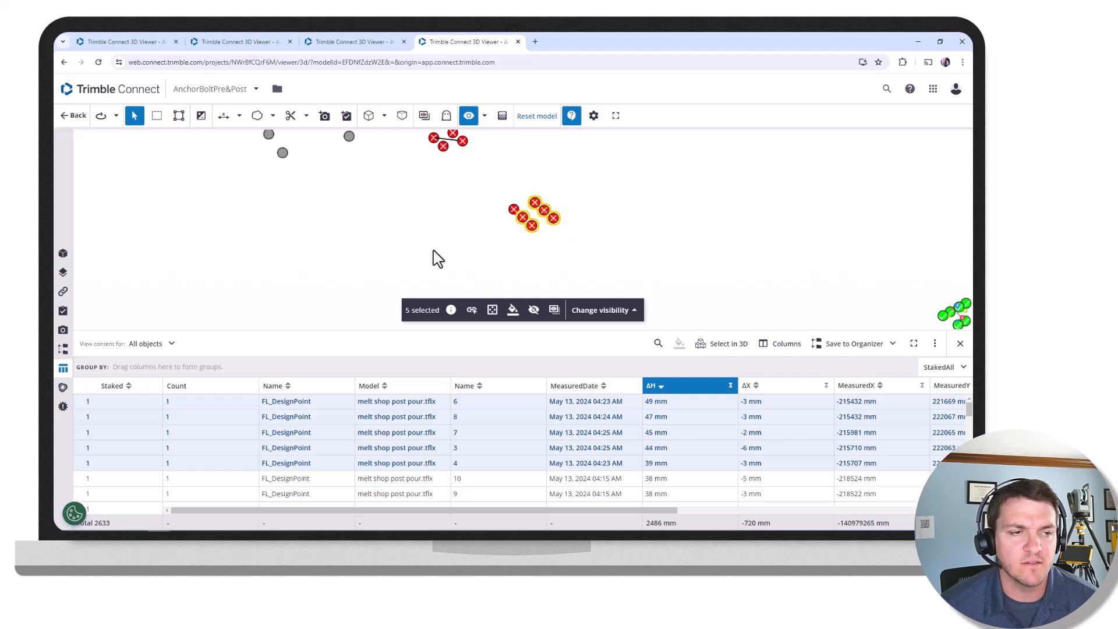
- Start a new rule-based Organizer group on the melt shop post pour.tflx model and open its rule formula builder
left_click(63, 348)
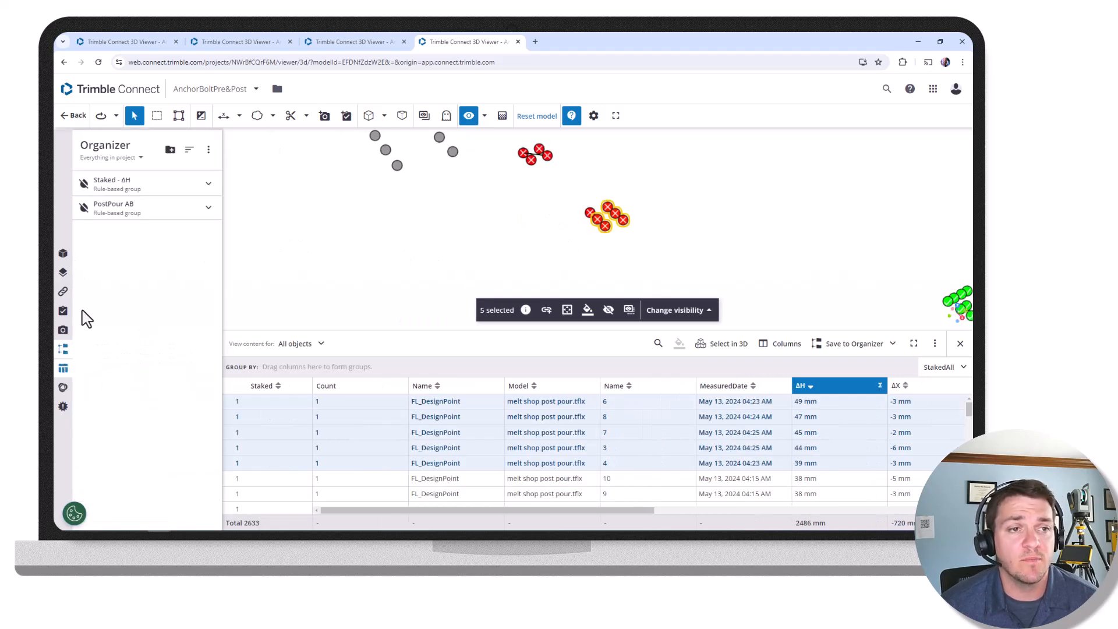
left_click(170, 150)
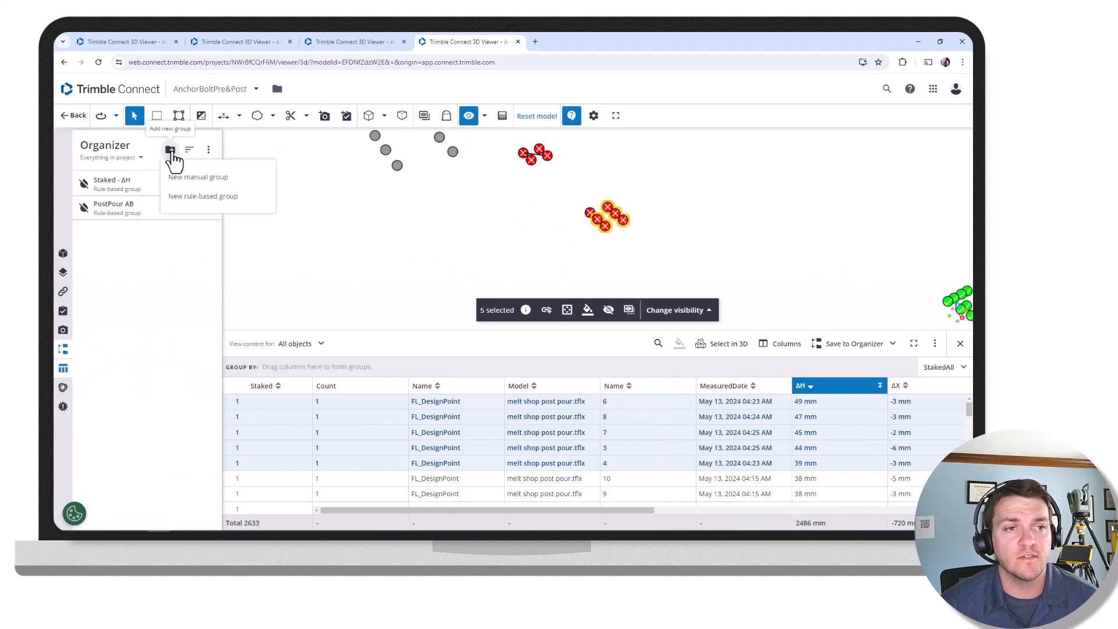
left_click(197, 200)
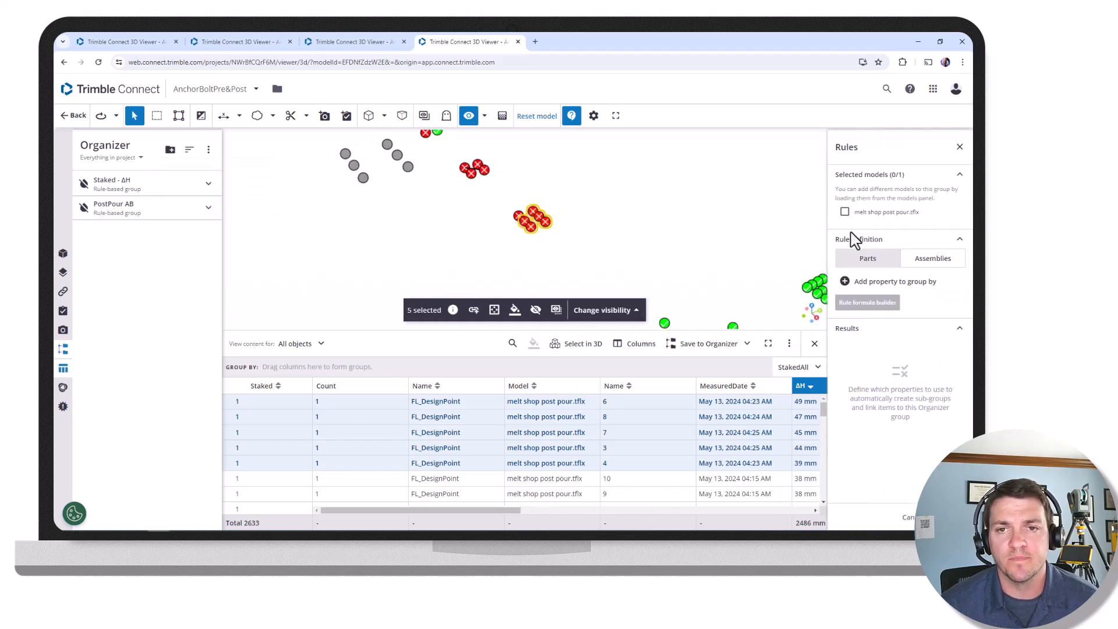
left_click(845, 212)
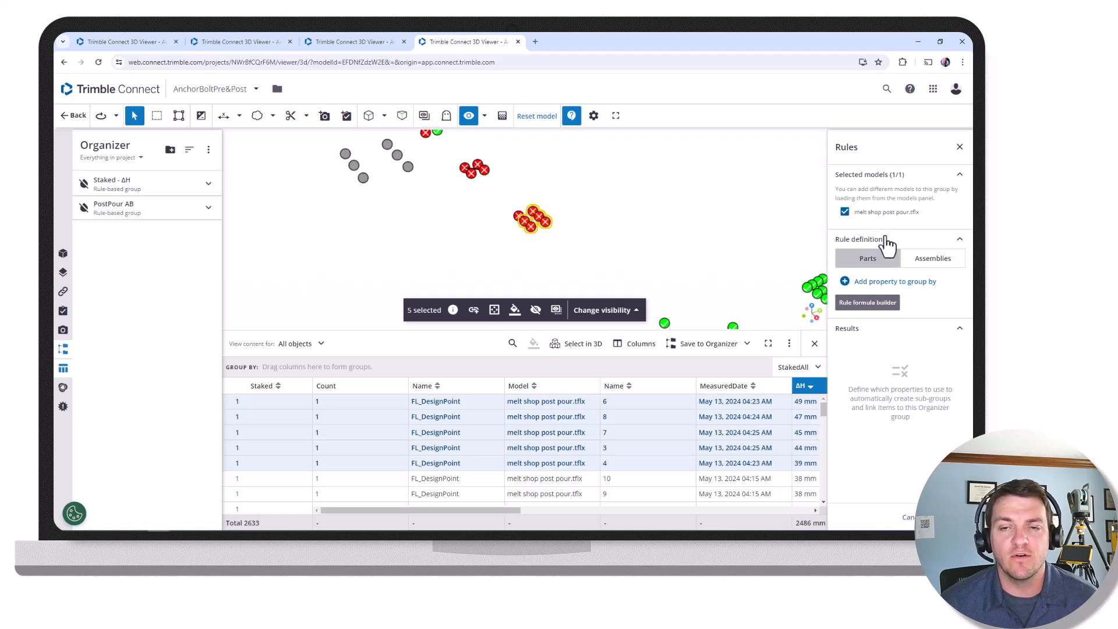
left_click(885, 288)
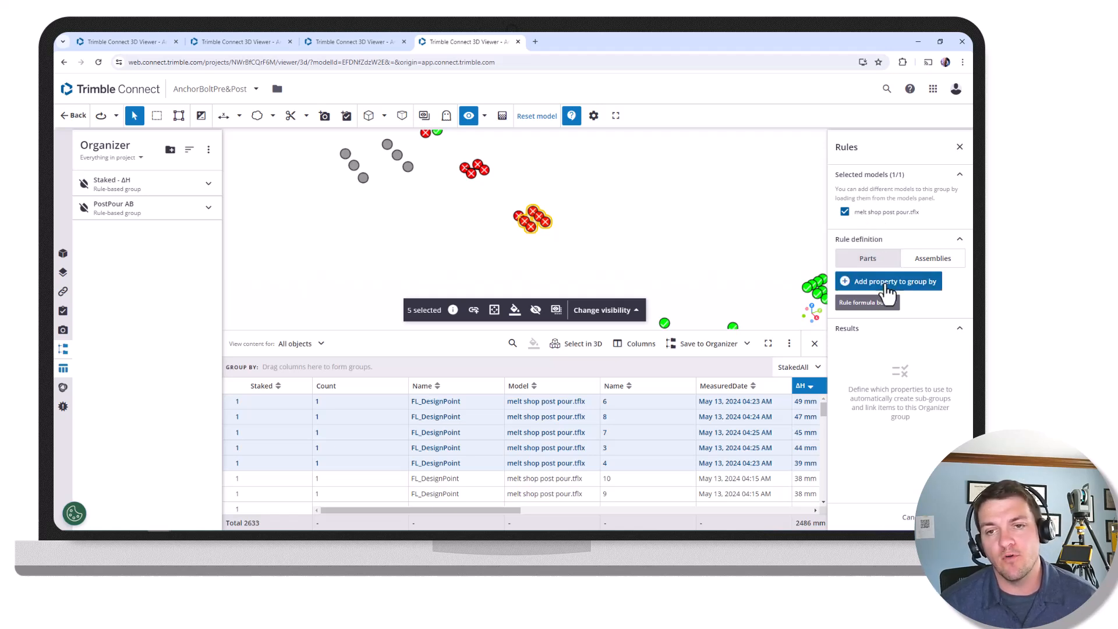
left_click(893, 225)
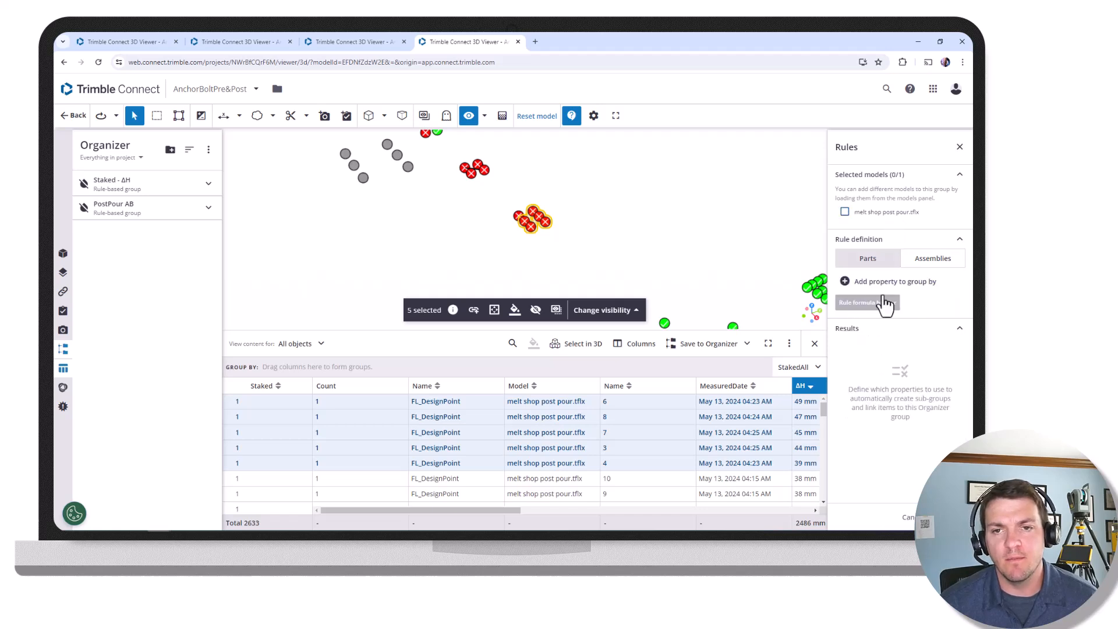
left_click(840, 303)
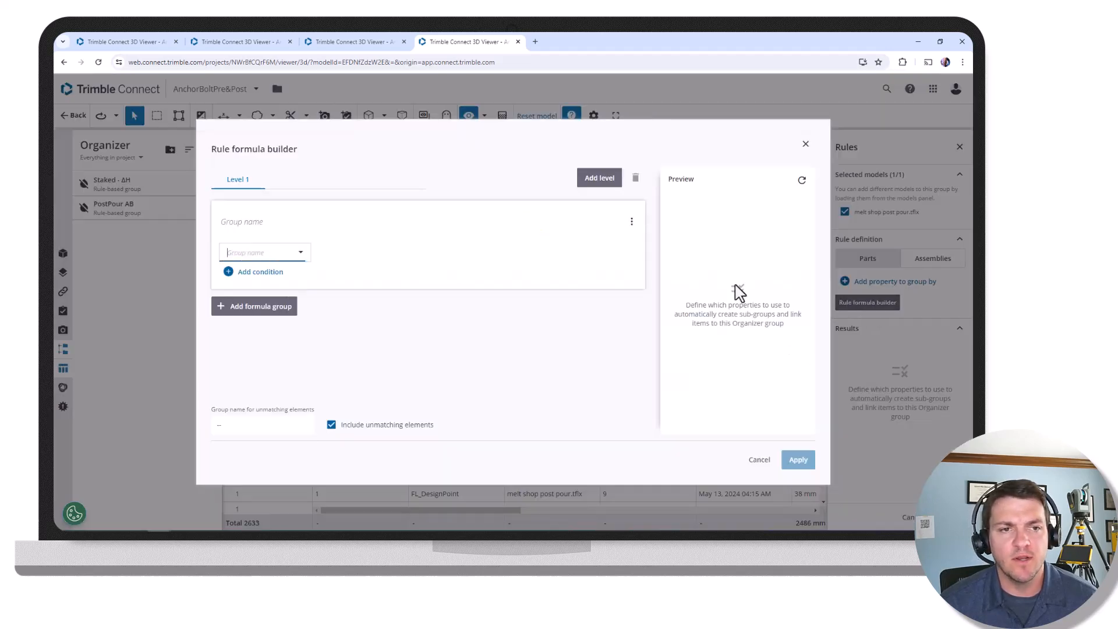
- Set the FL_PointProperty Staked property as the level 1 group name
left_click(289, 253)
type("s")
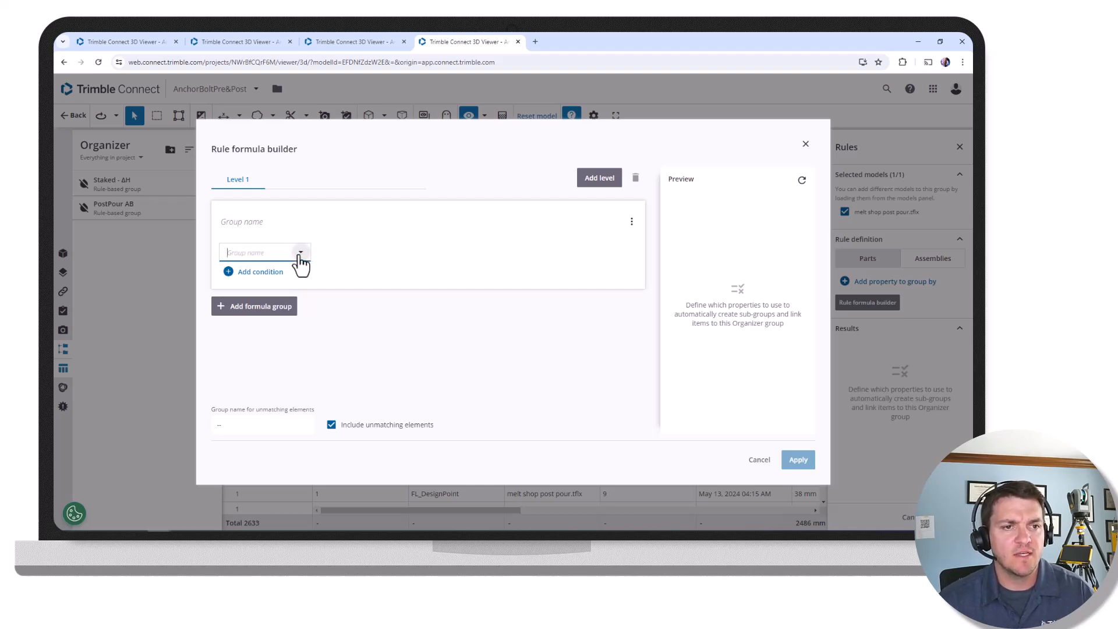
left_click(300, 256)
type("at")
key("BackSpace")
key("BackSpace")
type("sta")
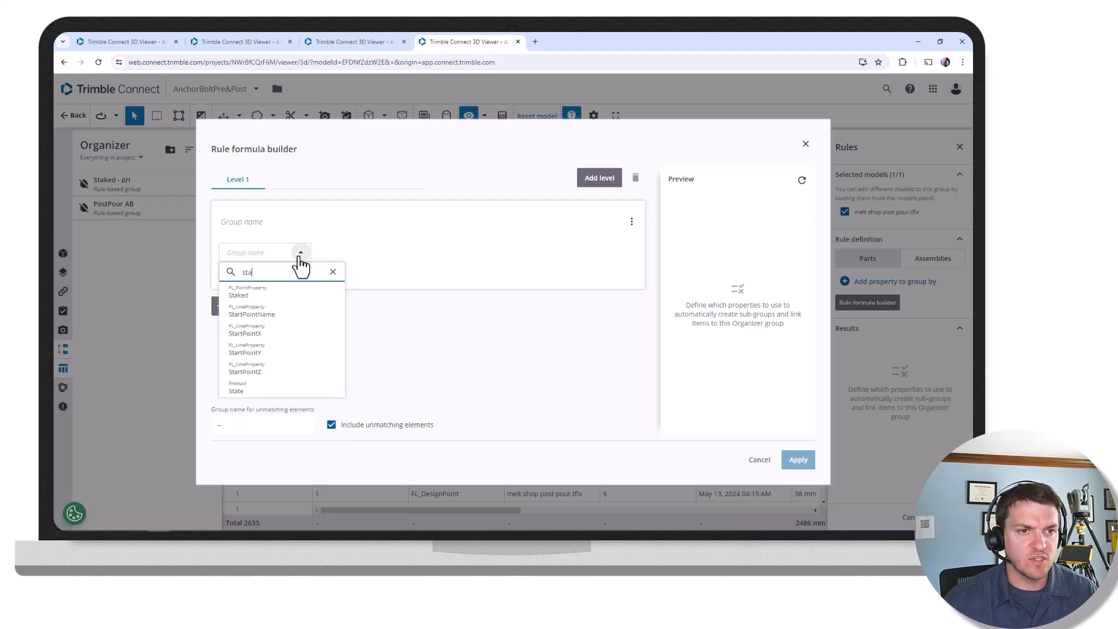
left_click(256, 296)
- Add a level 1 condition requiring the Staked property to equal True
left_click(279, 273)
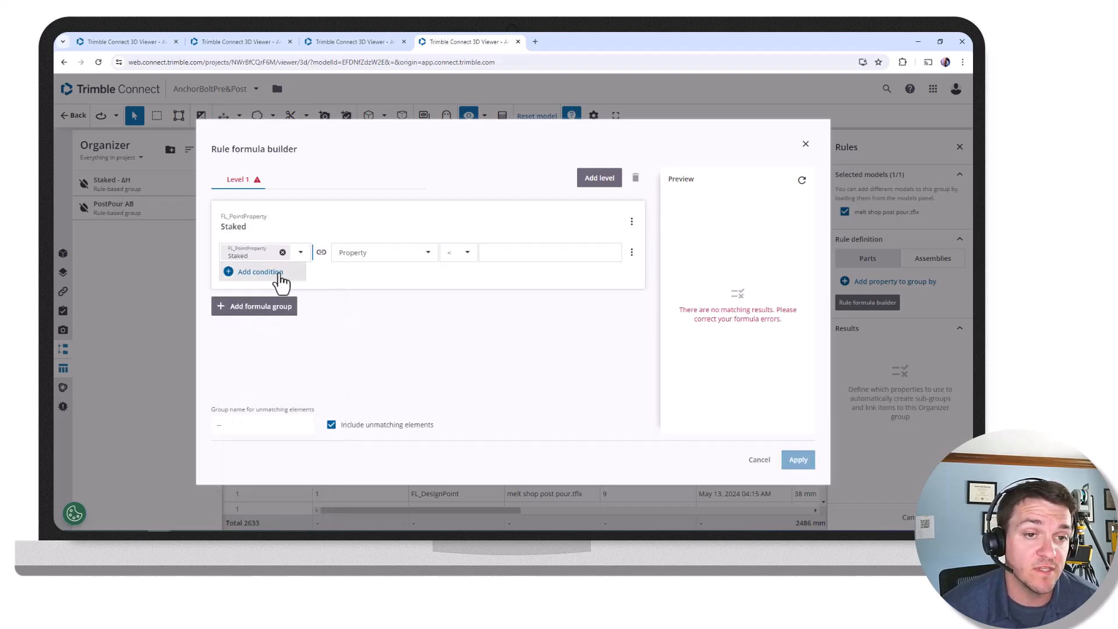
left_click(424, 254)
type("sta")
left_click(412, 292)
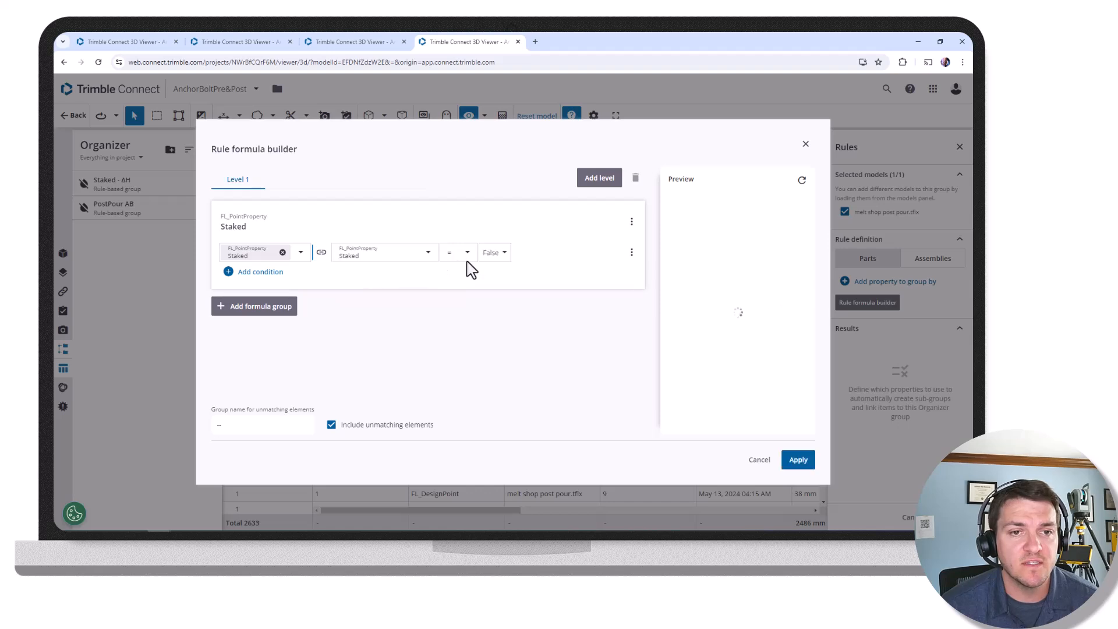
left_click(501, 256)
left_click(503, 284)
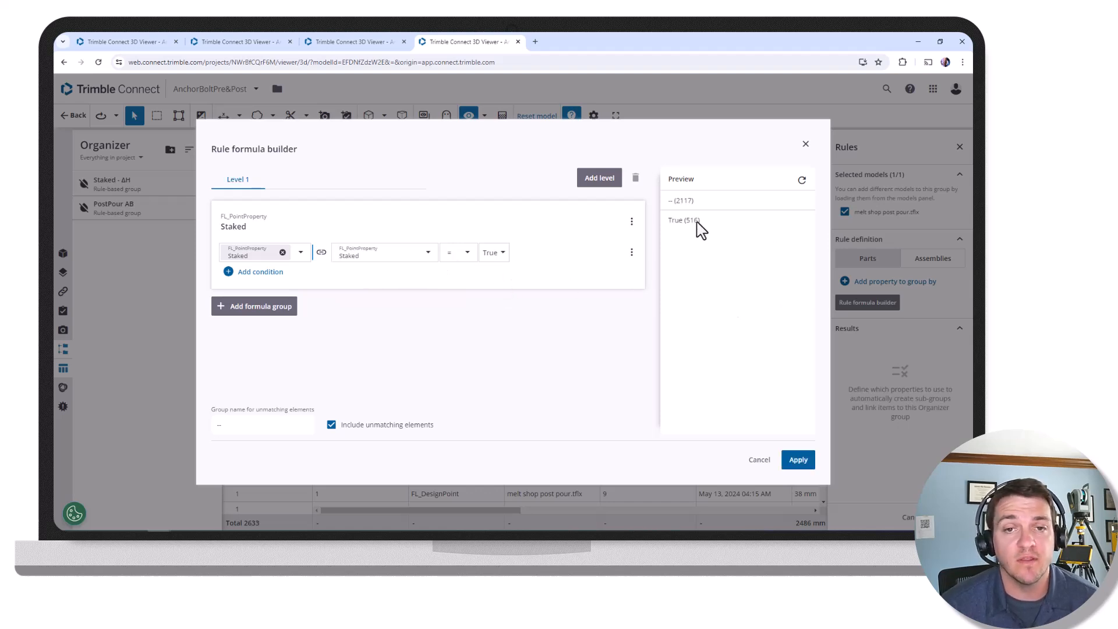
- Add a second level to the formula with the FL_PointProperty ΔH property as its group name
left_click(605, 181)
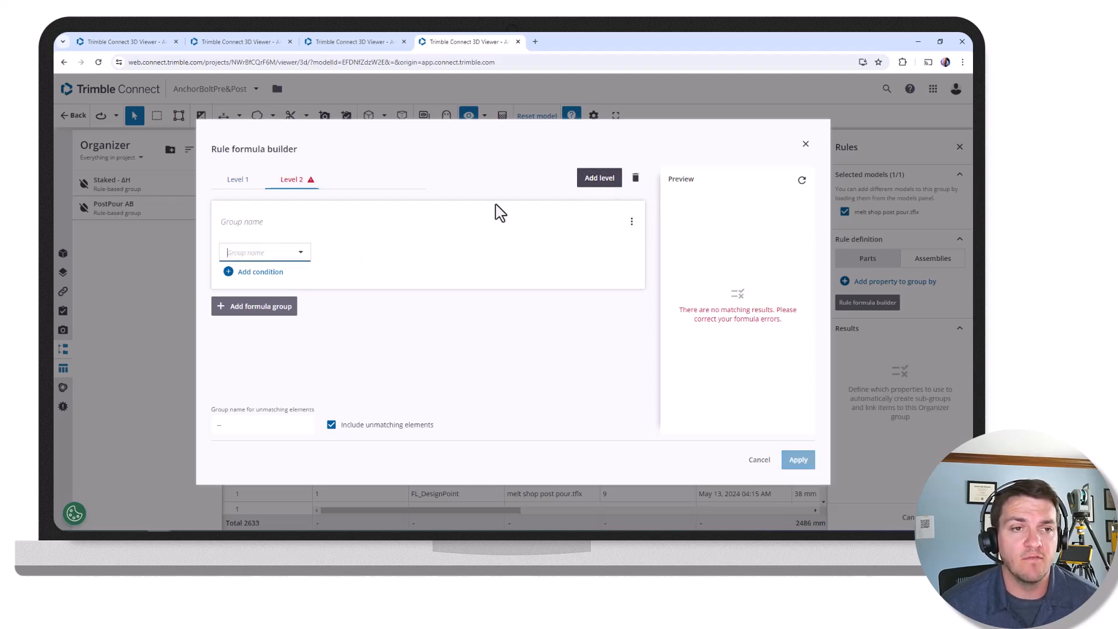
left_click(297, 255)
scroll(344, 338, "down", 5)
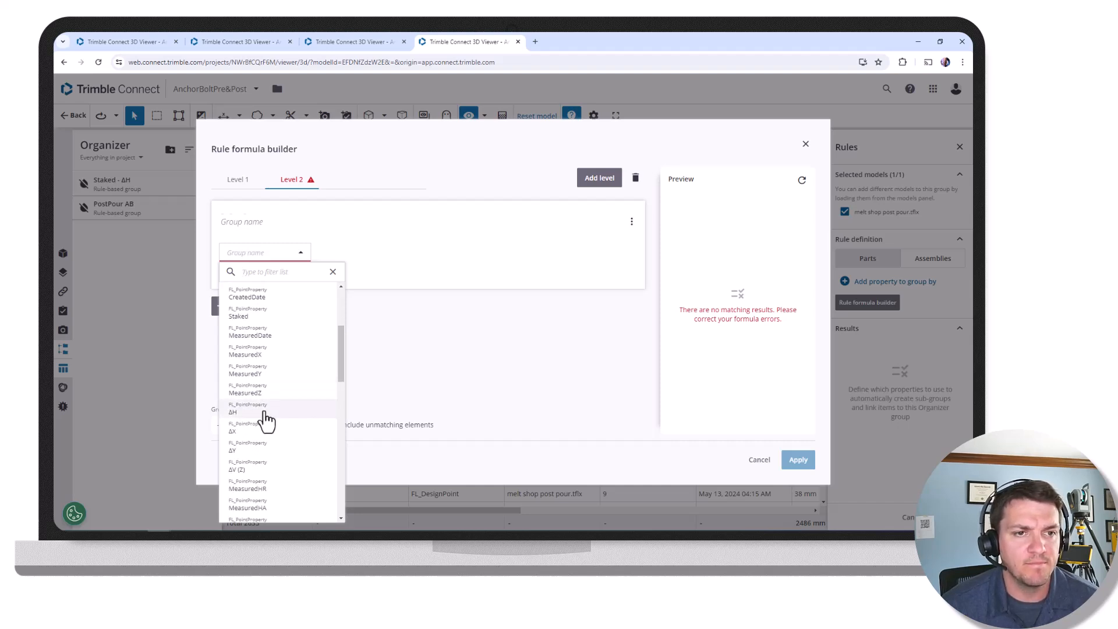
left_click(266, 415)
- Add a level 2 condition of ΔH less than 4 mm and expand the True group in the preview
left_click(267, 274)
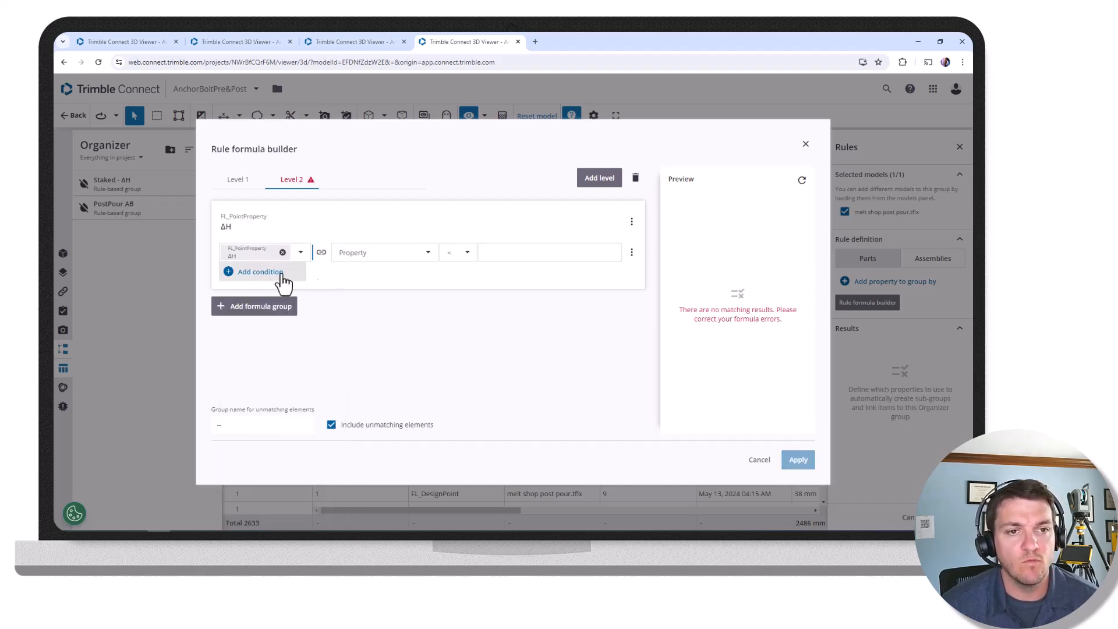
left_click(415, 256)
left_click_drag(453, 319, 452, 369)
left_click(408, 373)
double_click(502, 252)
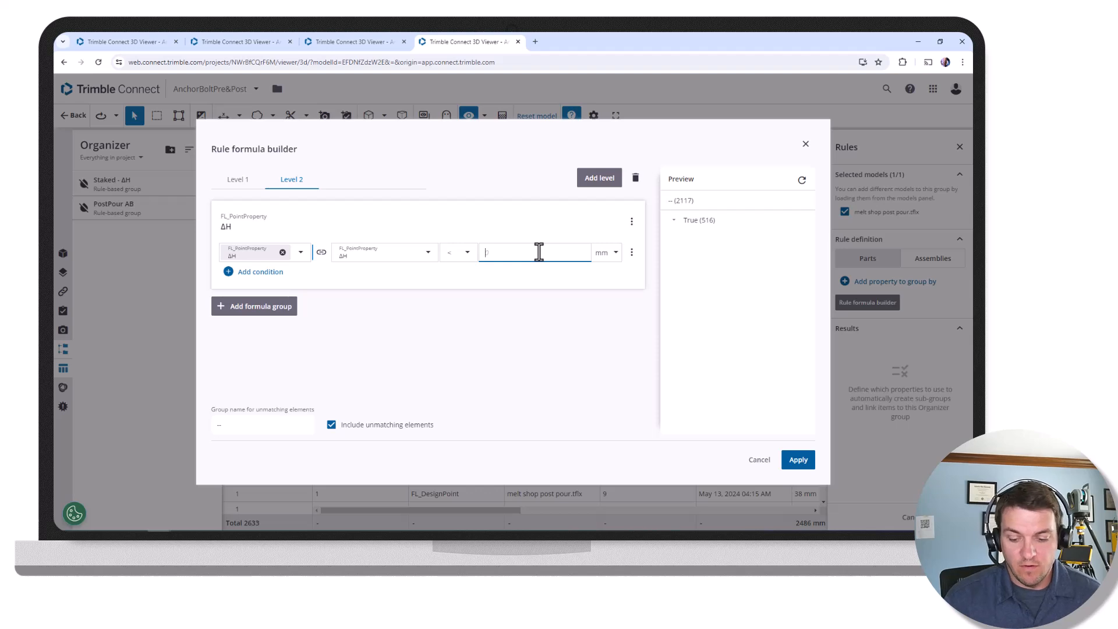
left_click(675, 220)
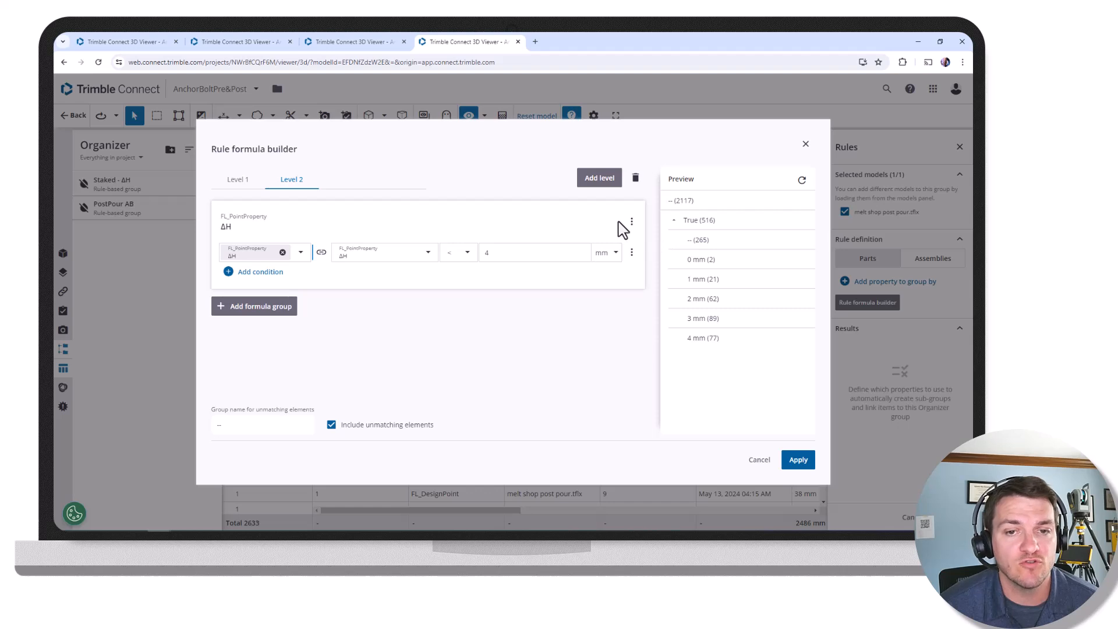
- Add a third level grouped by the FL_PointProperty Name property and expand the True and 1 mm groups in the preview
left_click(602, 179)
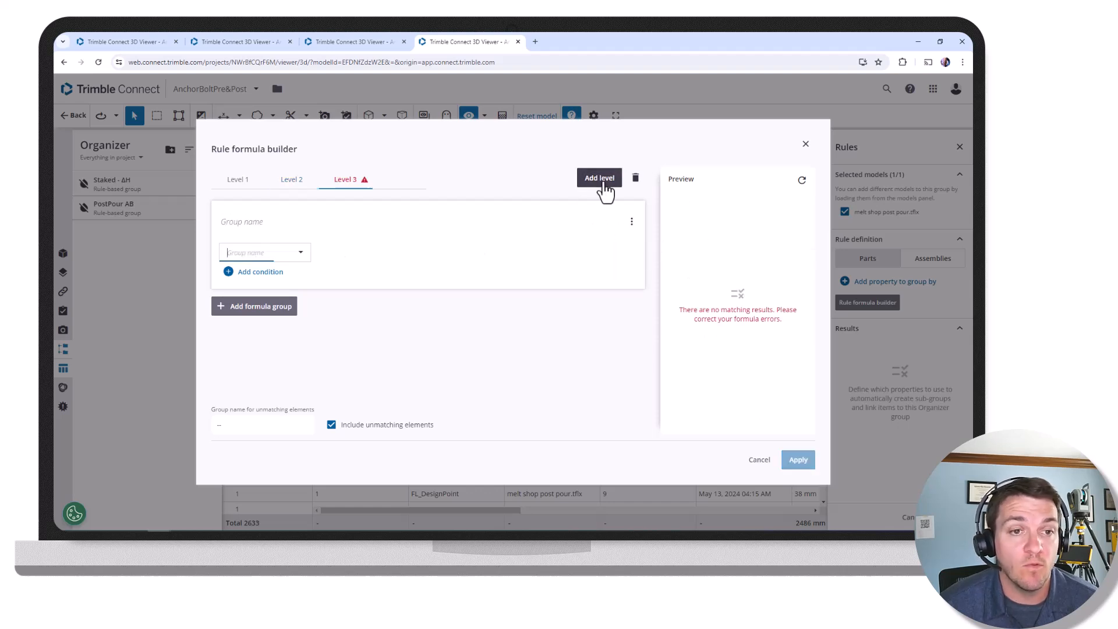
left_click(301, 253)
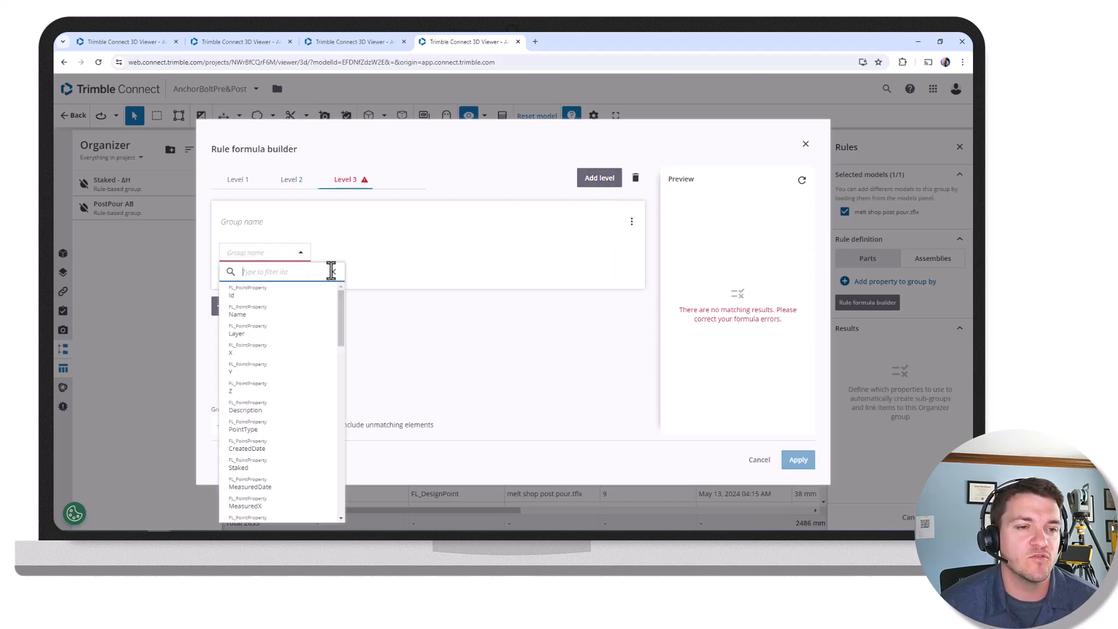
left_click(297, 316)
left_click(675, 220)
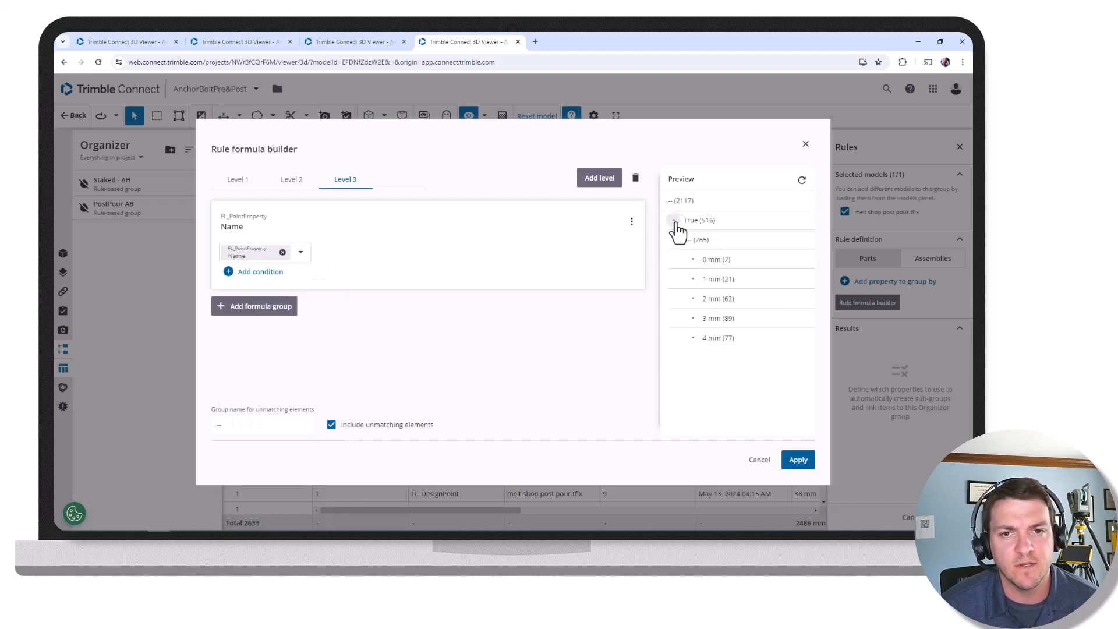
left_click(693, 279)
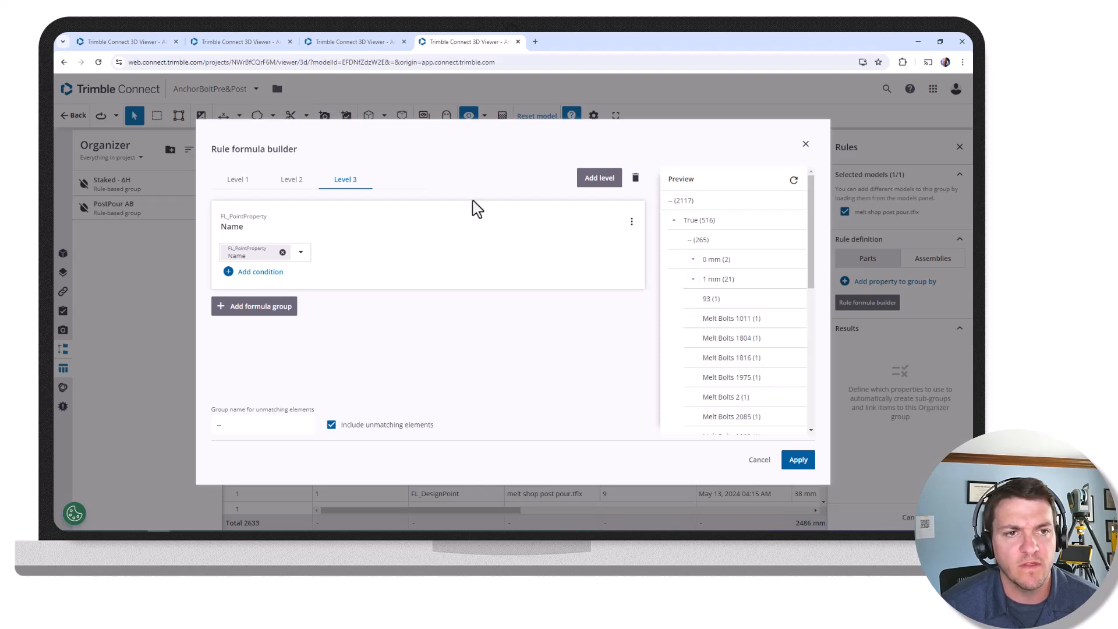
- Change the level 2 condition to ΔH greater than 5 mm
left_click(291, 179)
left_click(468, 253)
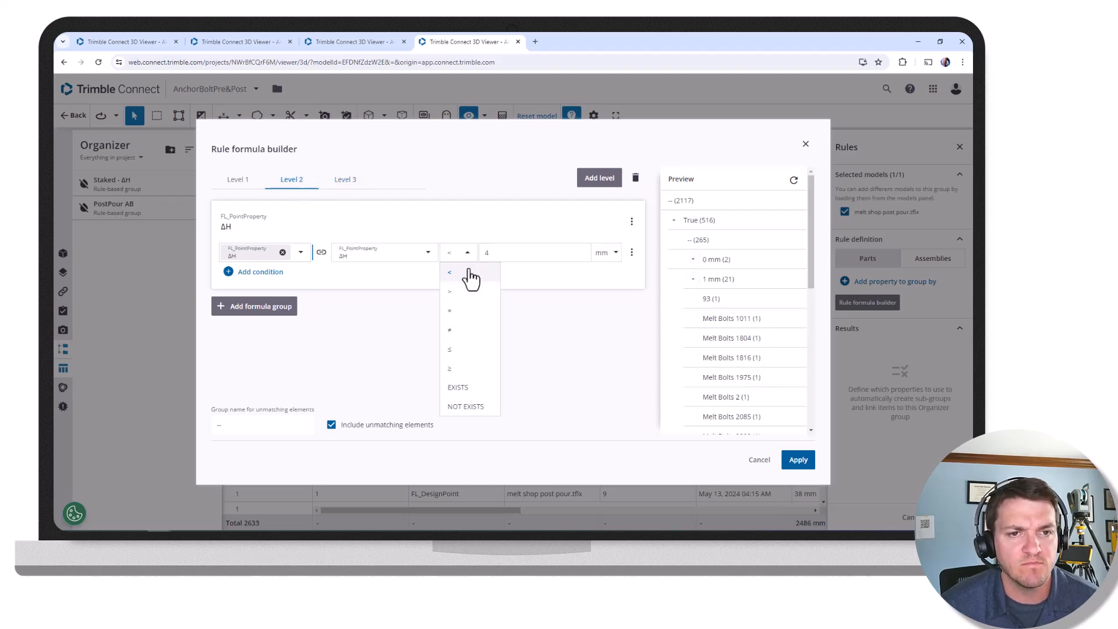
left_click(466, 292)
left_click(676, 222)
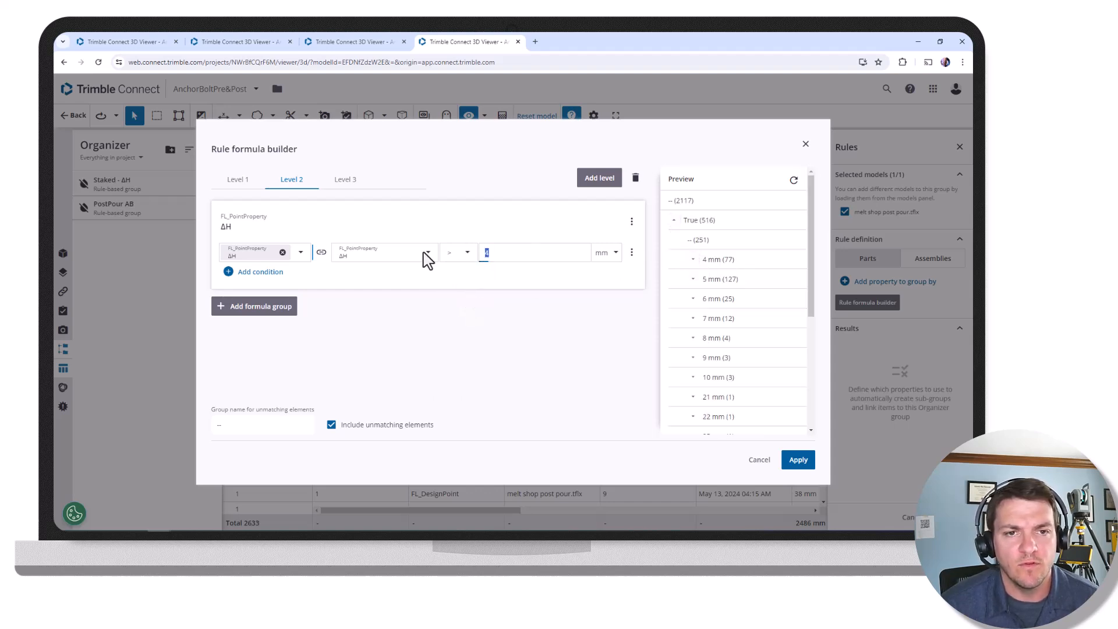
type("5")
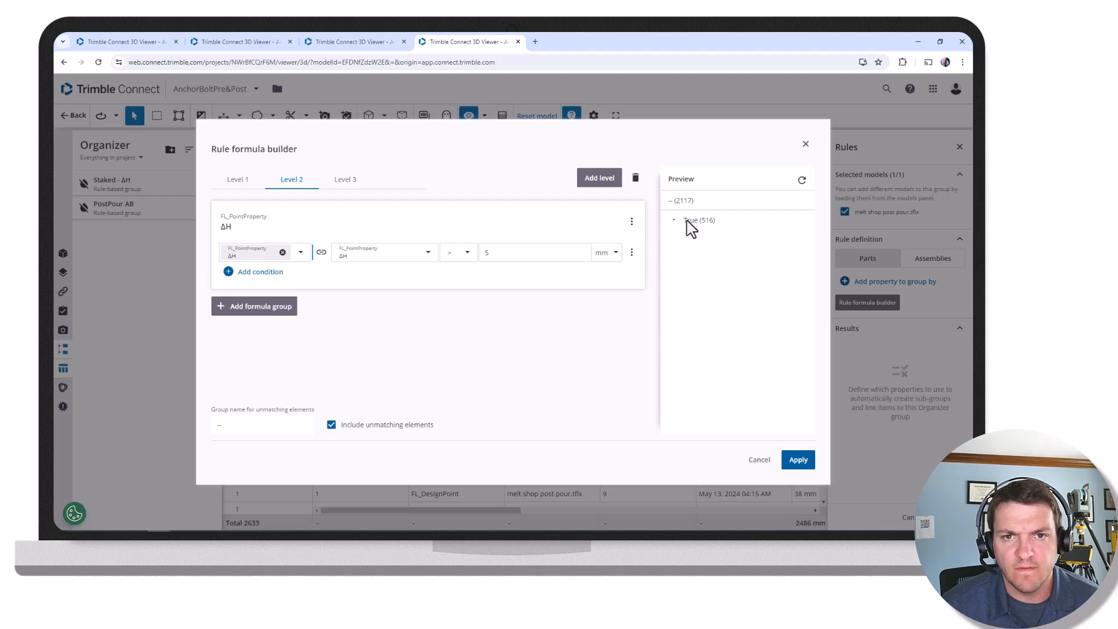
- Review the point names and ΔH groups under True in the preview and apply the formula
left_click(675, 221)
left_click(692, 260)
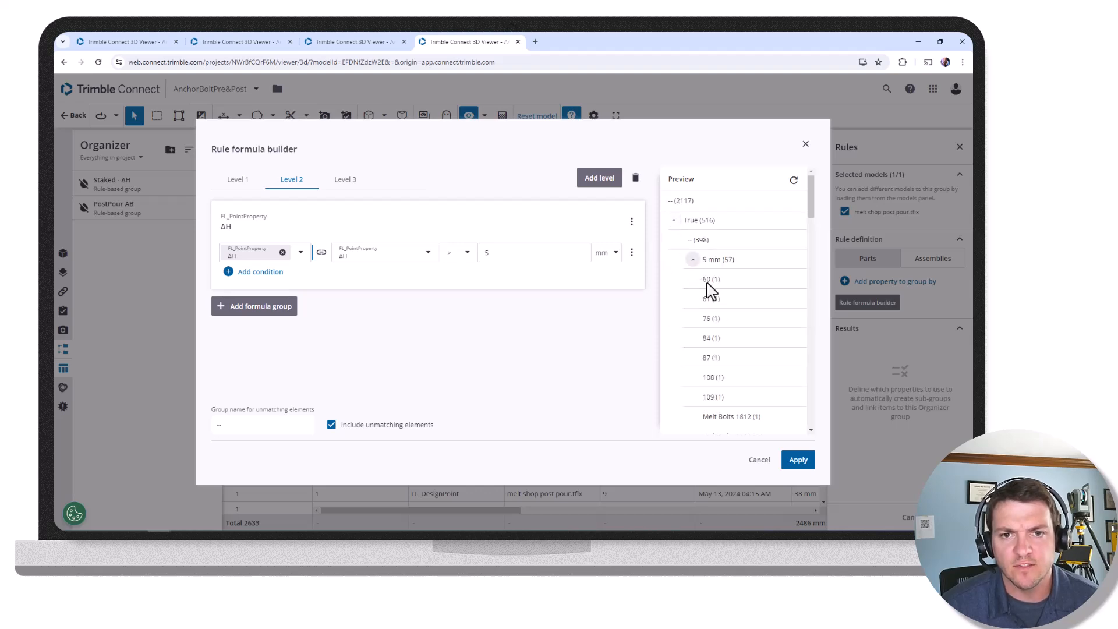
scroll(713, 300, "down", 10)
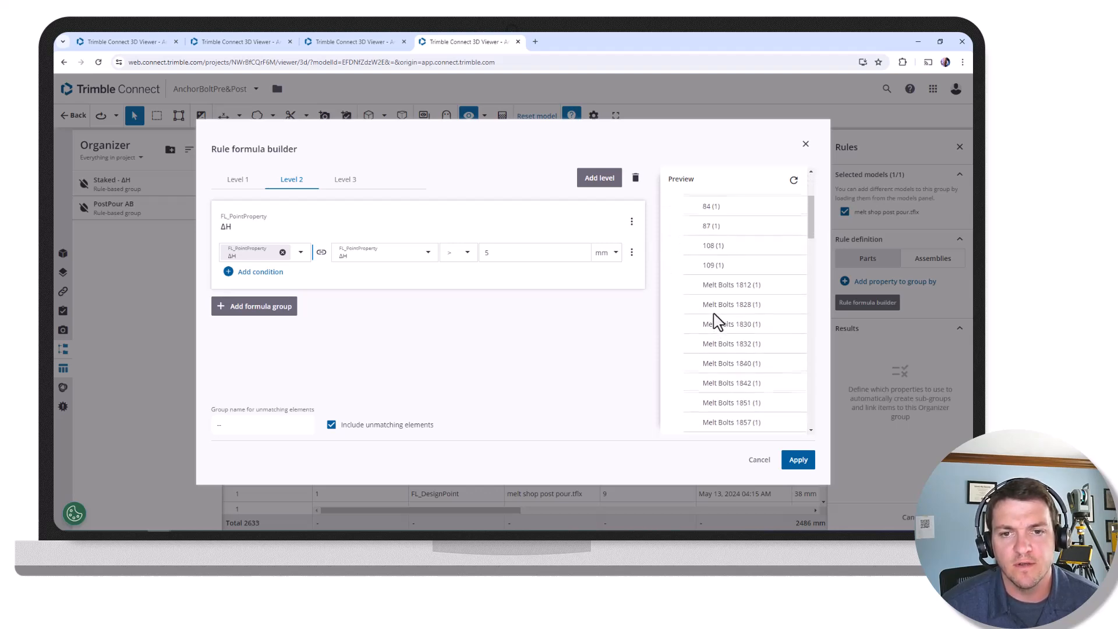
scroll(722, 324, "down", 10)
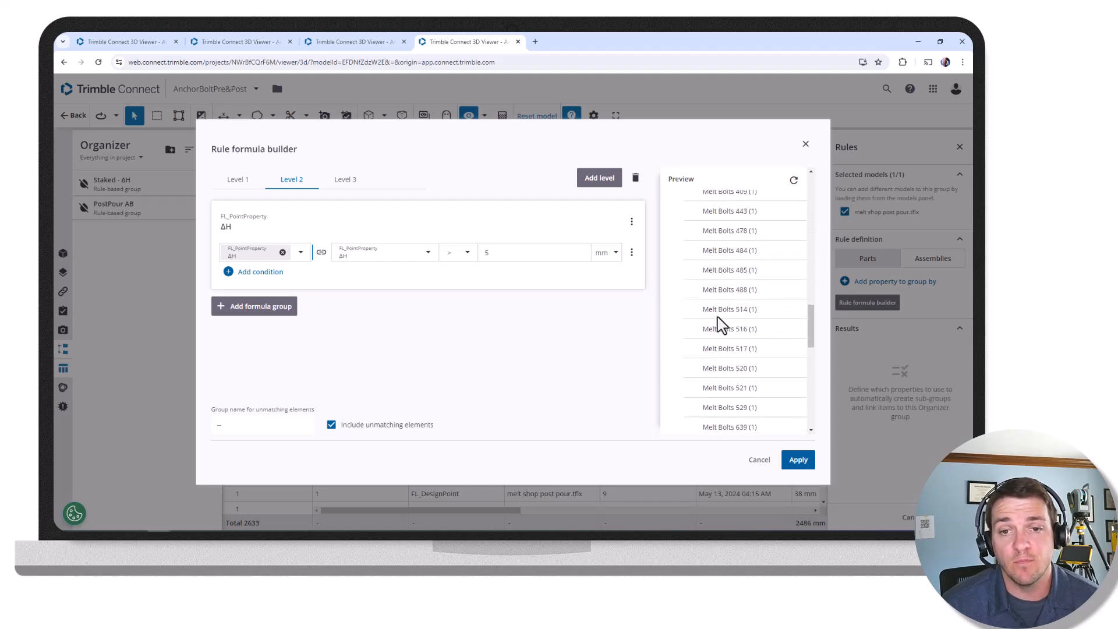
scroll(722, 330, "down", 3)
scroll(720, 336, "down", 2)
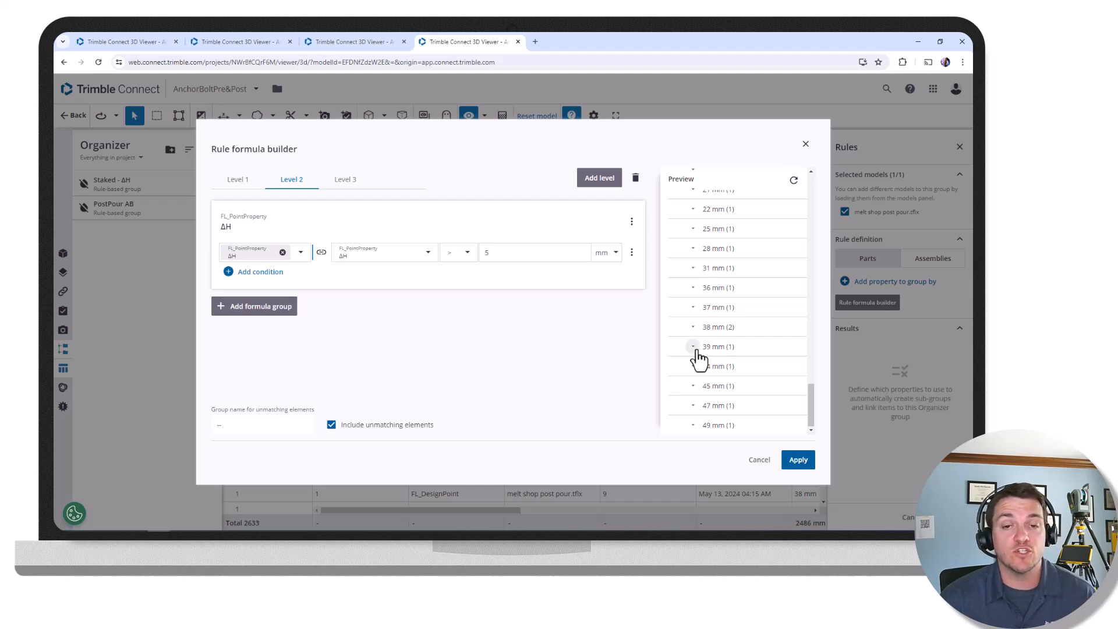
left_click(797, 461)
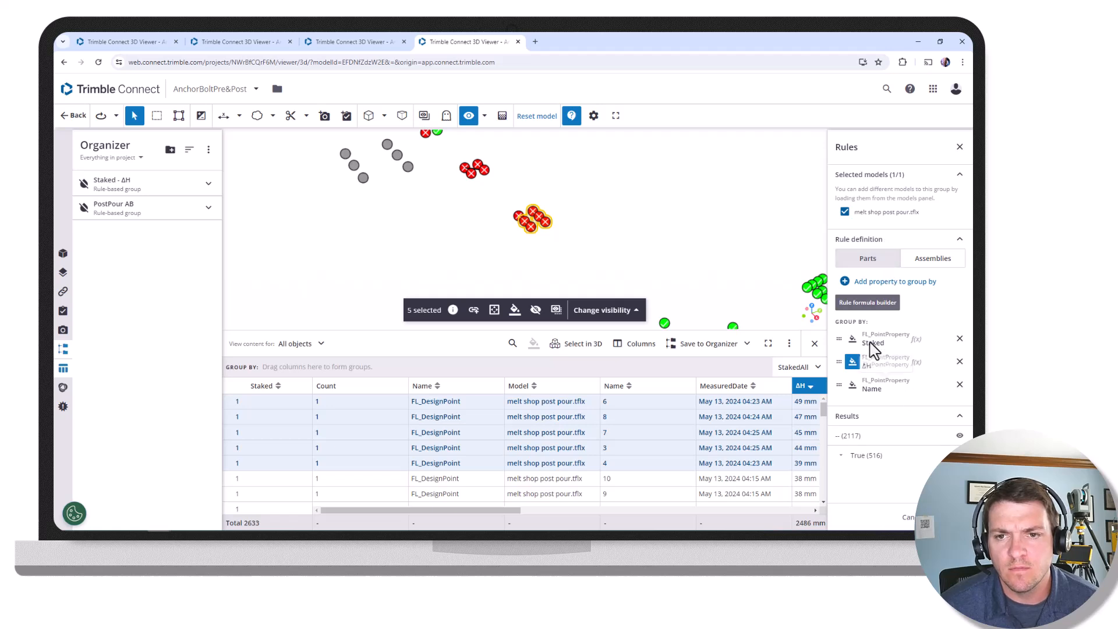
- Recheck and reapply the rule formula, and save the new rule-based group to the Organizer
left_click(868, 304)
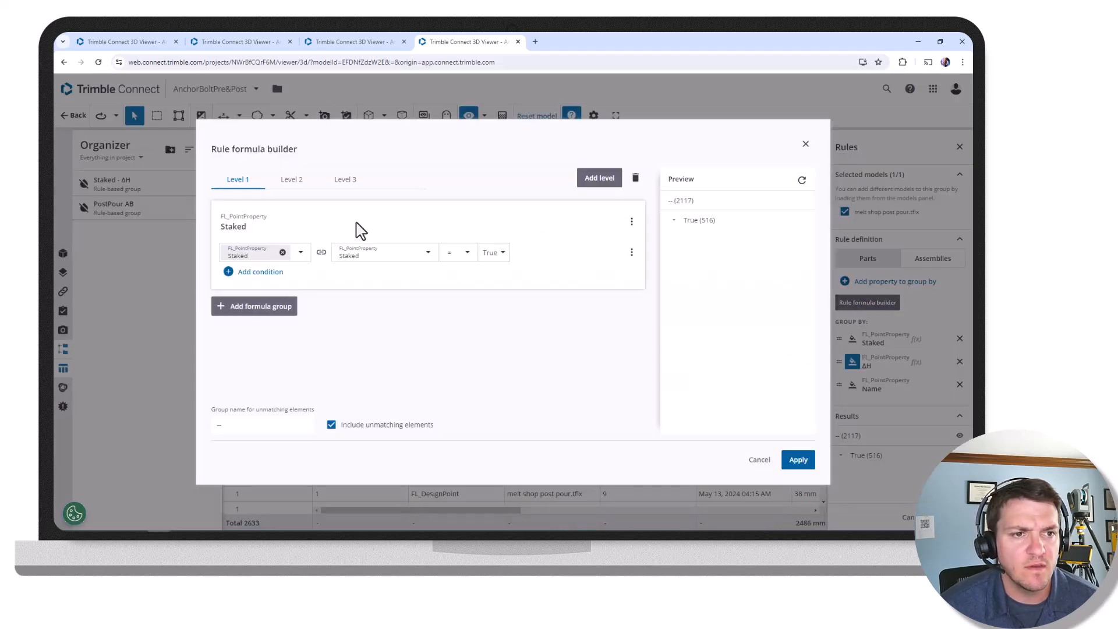
left_click(797, 460)
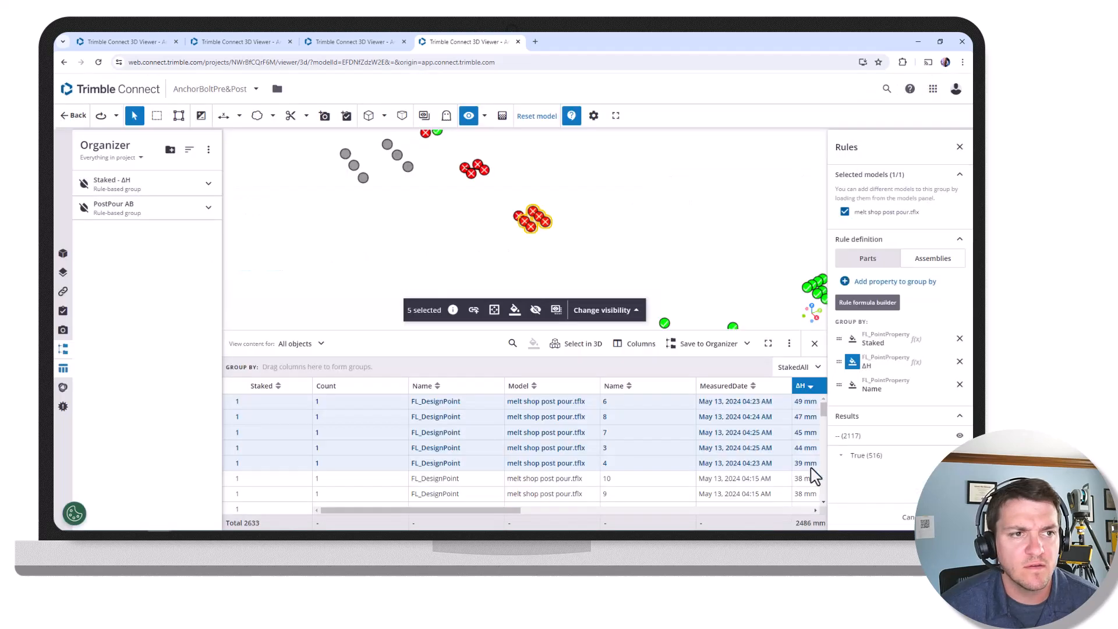
left_click(944, 517)
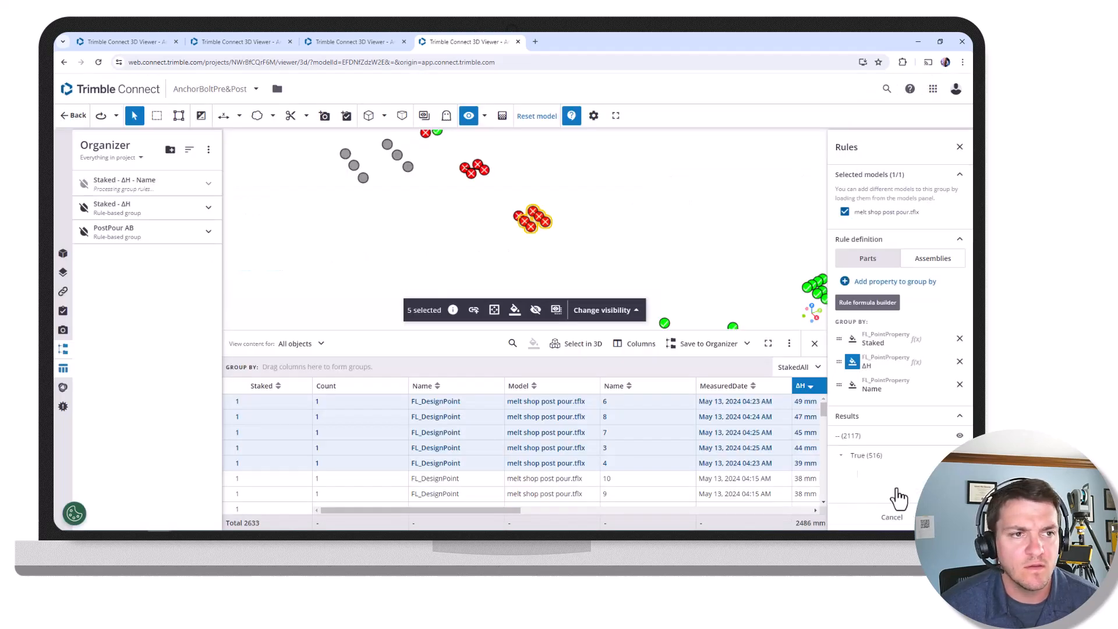
- Turn on colorization for the Staked - ΔH - Name group and rename it YouTube Staked
left_click(161, 186)
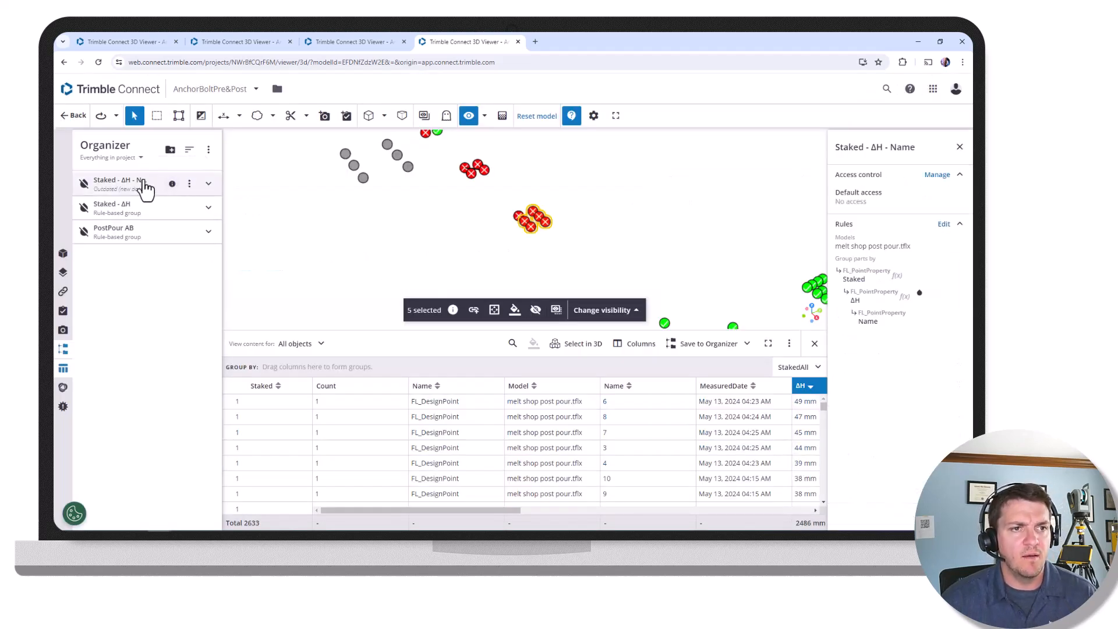
left_click(86, 185)
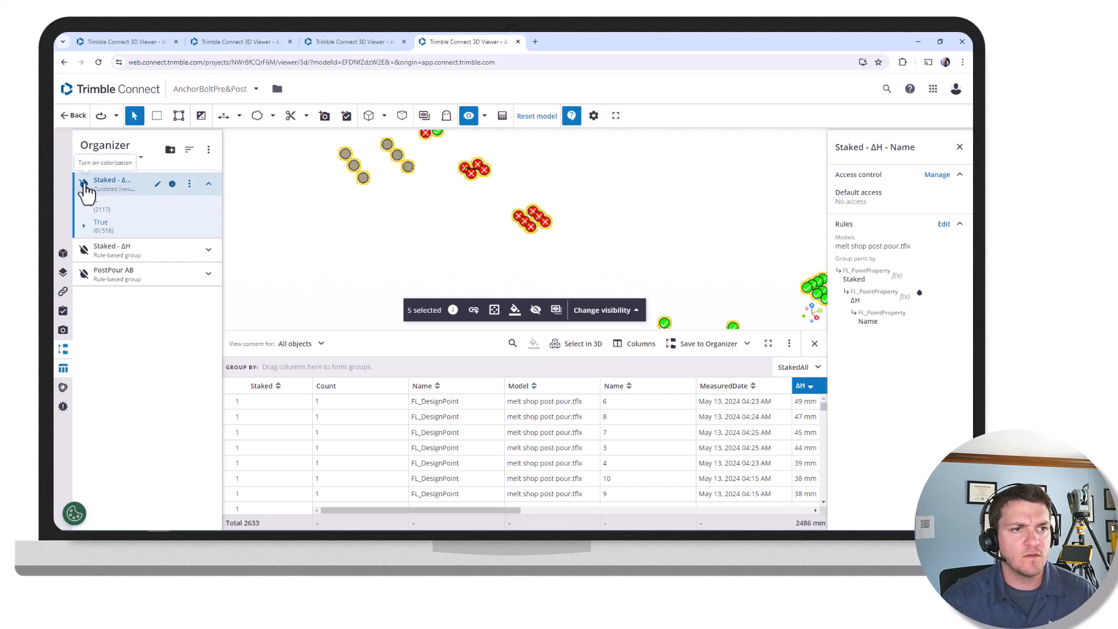
left_click(157, 184)
left_click_drag(161, 184, 72, 179)
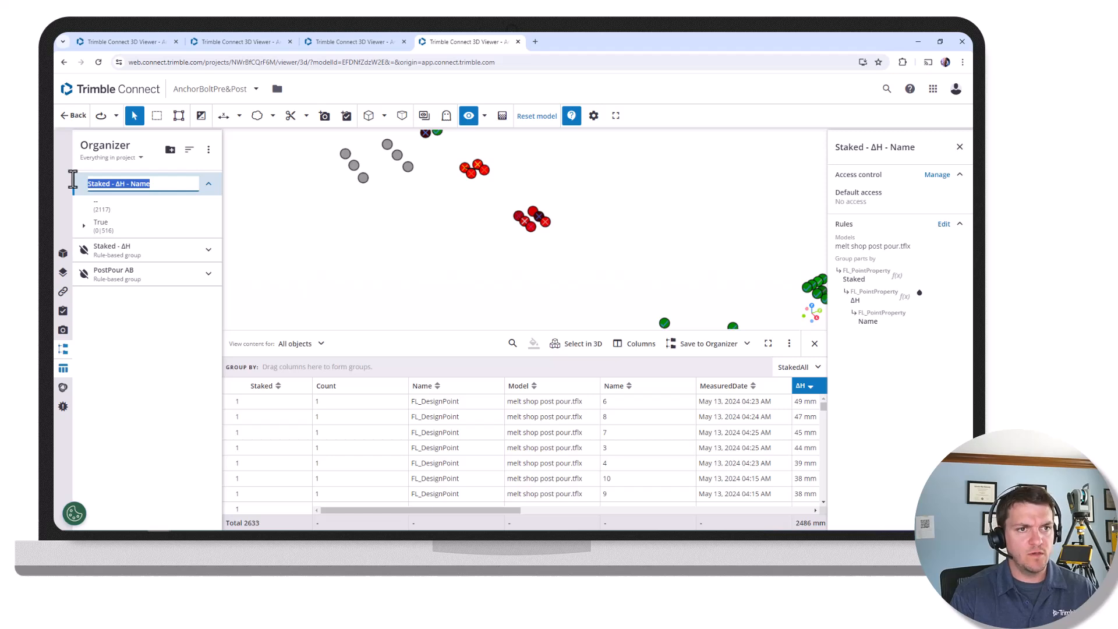
type("YouTube Staked")
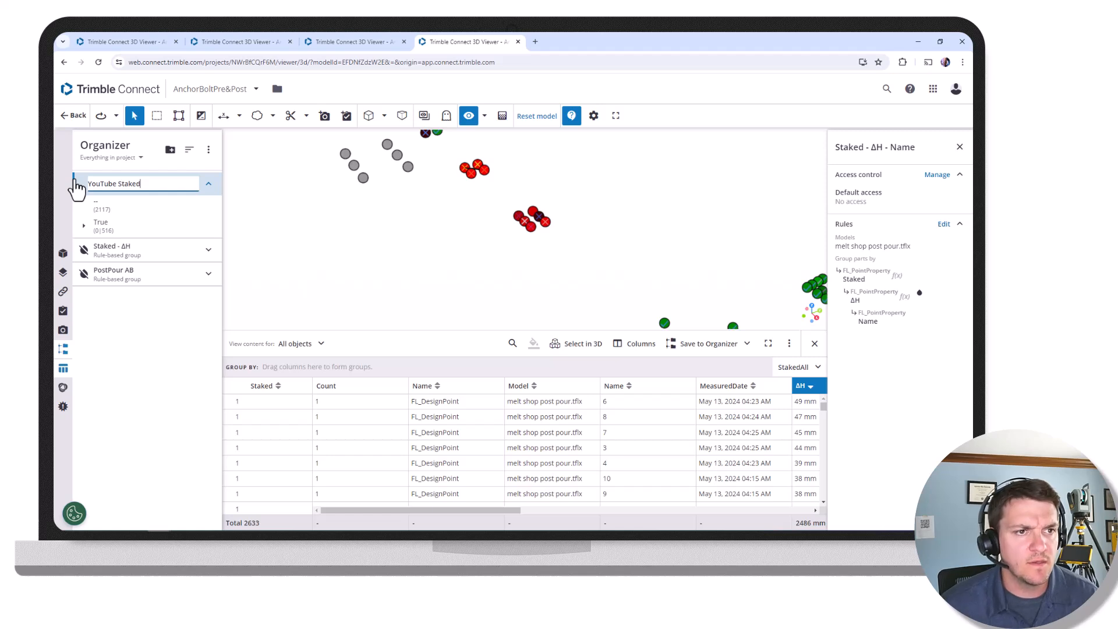
left_click(162, 296)
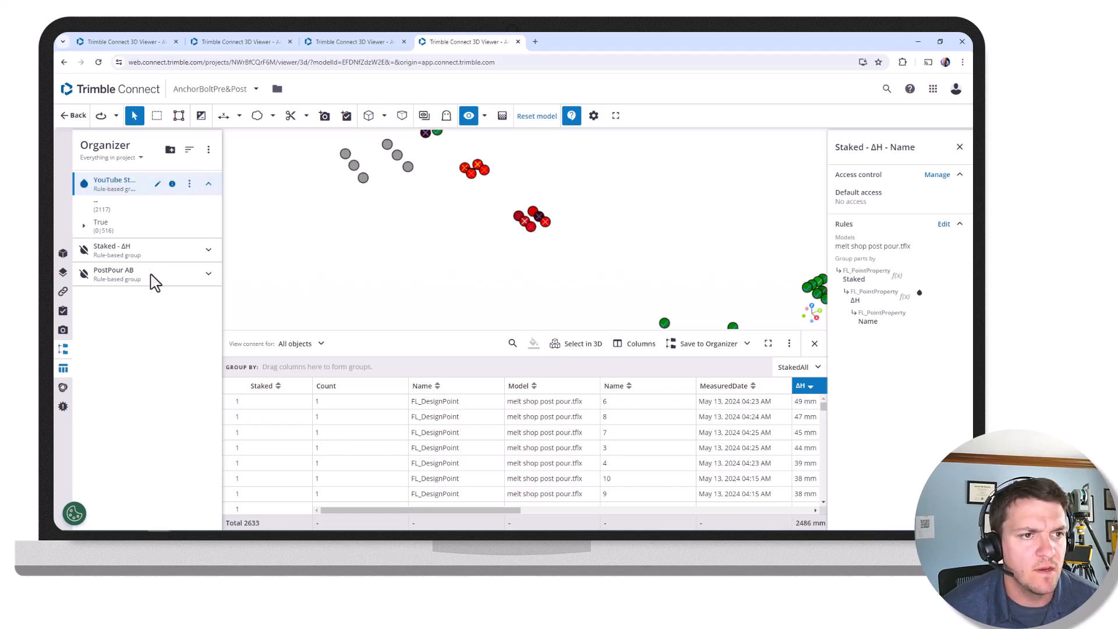
- Expand the True group of YouTube Staked and examine its colored ΔH subgroups and the anchor bolt points in the model
left_click(82, 225)
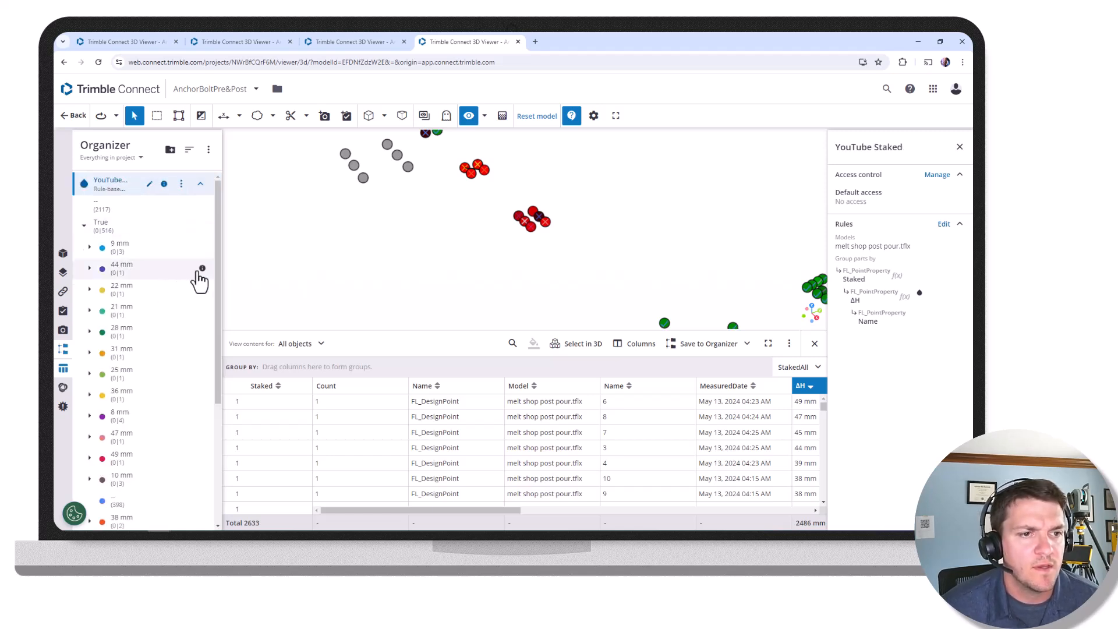
scroll(518, 236, "down", 2)
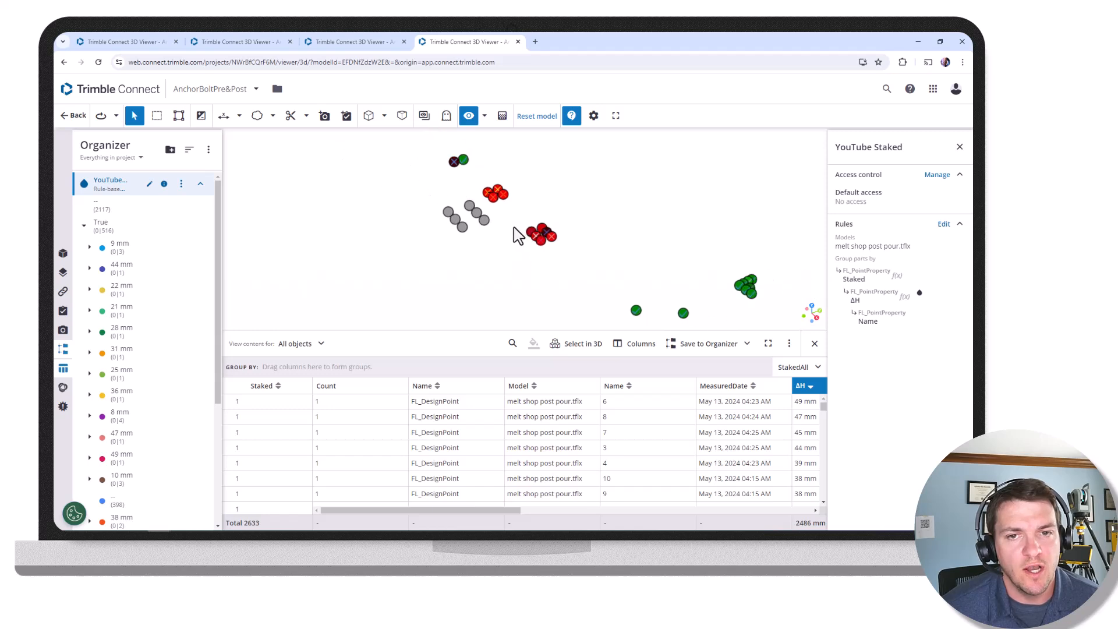
scroll(552, 246, "down", 2)
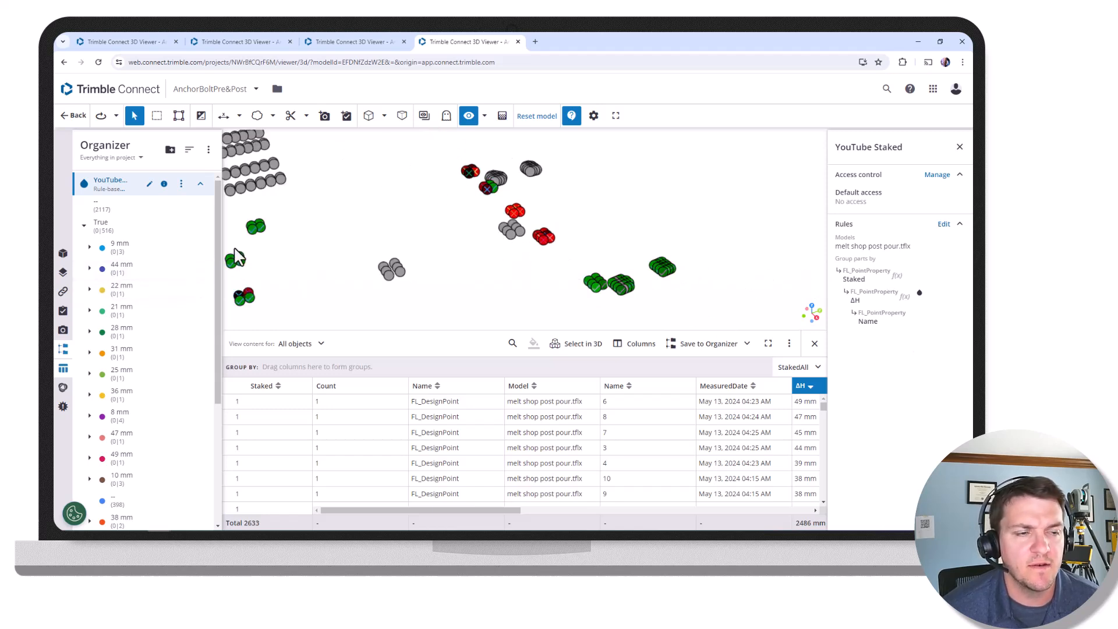
left_click_drag(223, 266, 220, 301)
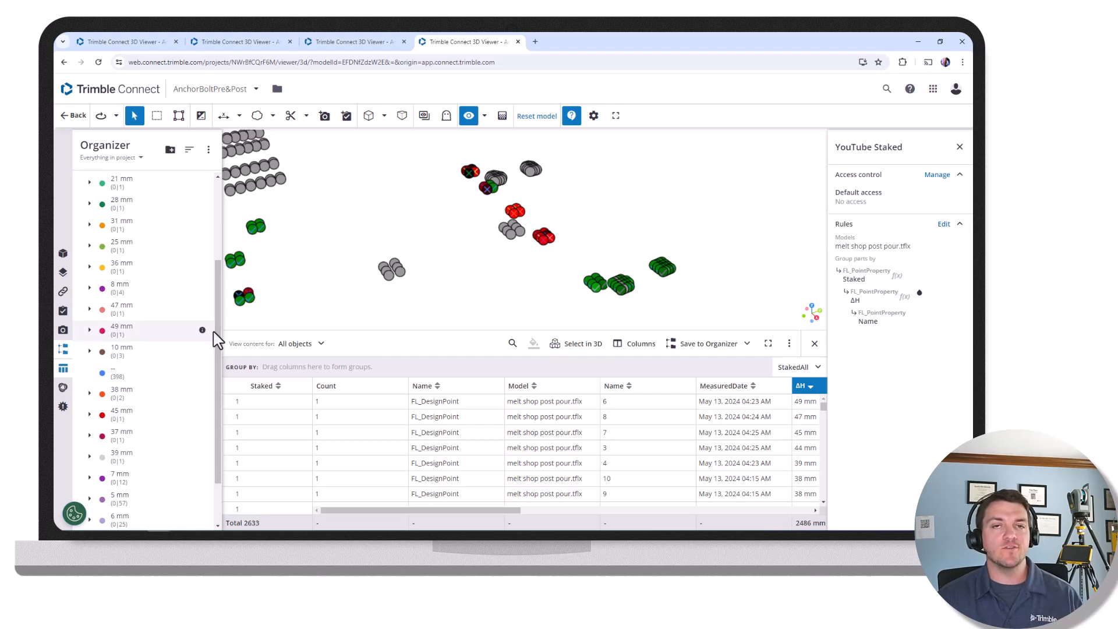
left_click_drag(218, 342, 204, 224)
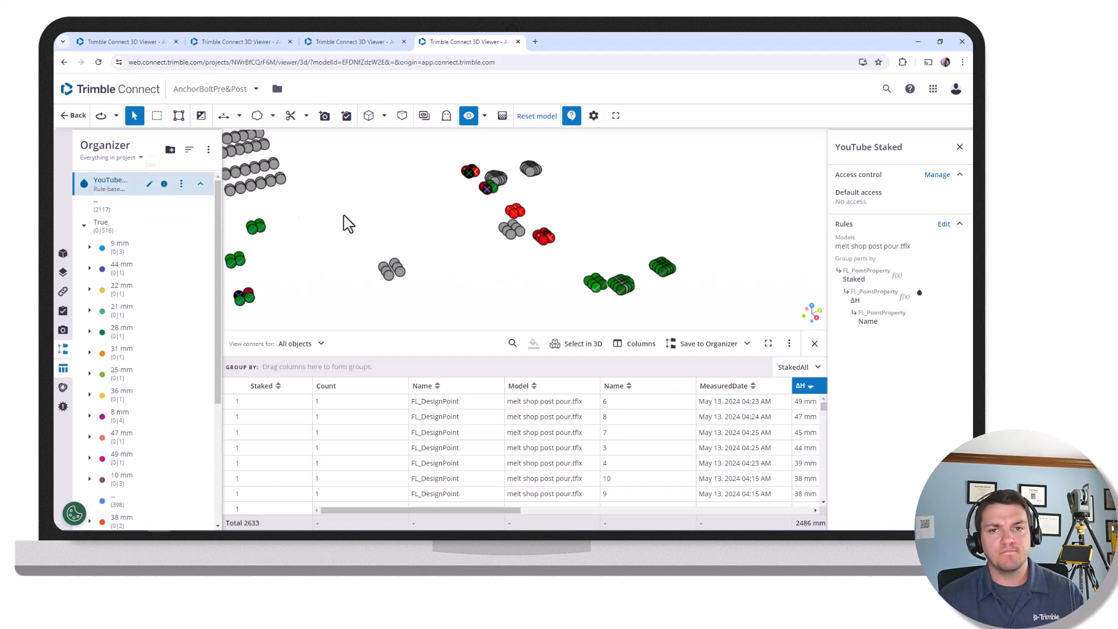
- Edit the YouTube Staked rules so the level 2 condition requires ΔH less than 5 mm, and apply the formula
left_click(943, 225)
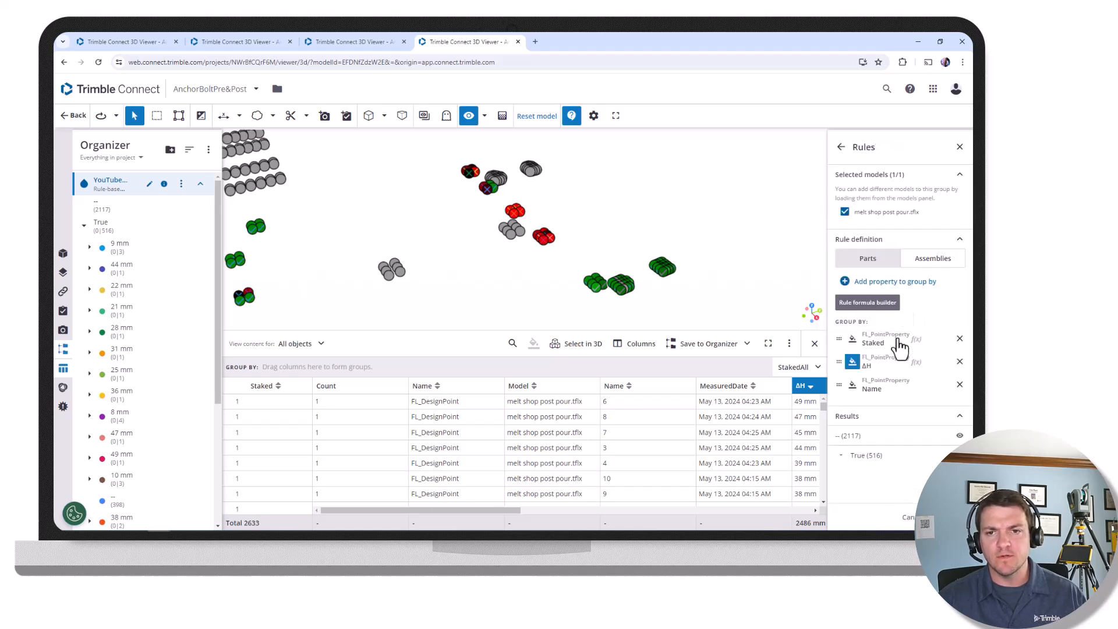
left_click(883, 303)
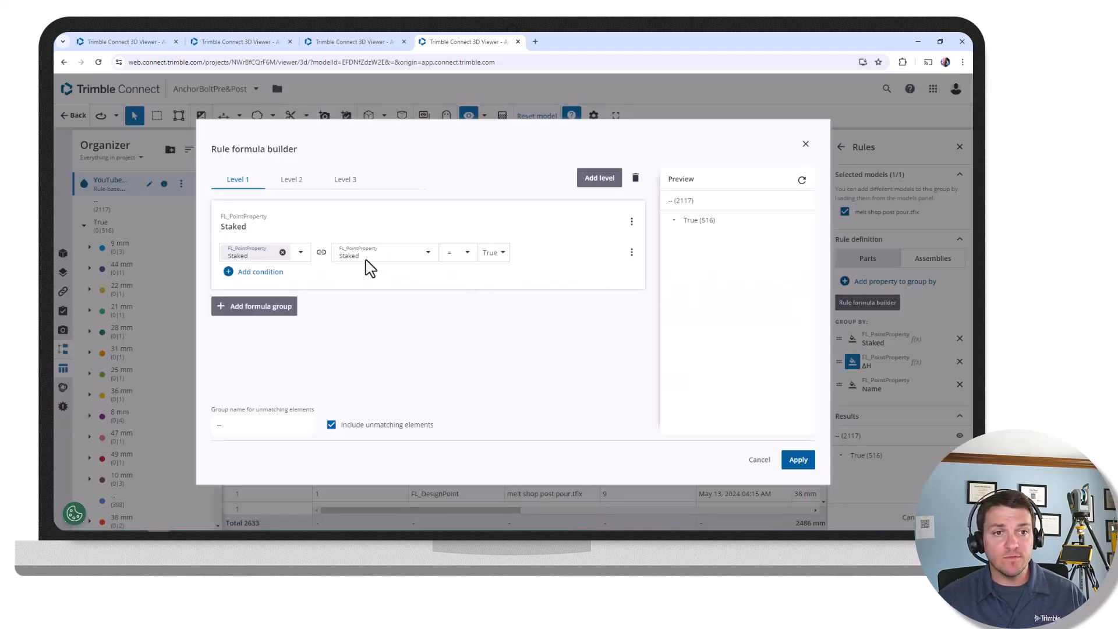
left_click(289, 182)
left_click(467, 253)
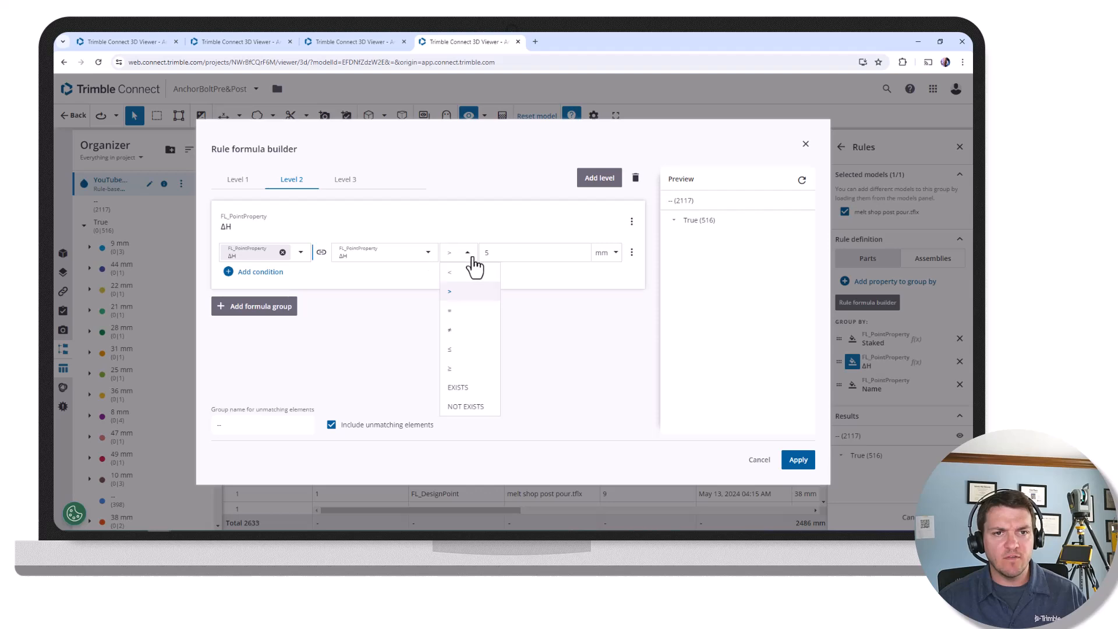
left_click(467, 288)
left_click(674, 220)
left_click(798, 460)
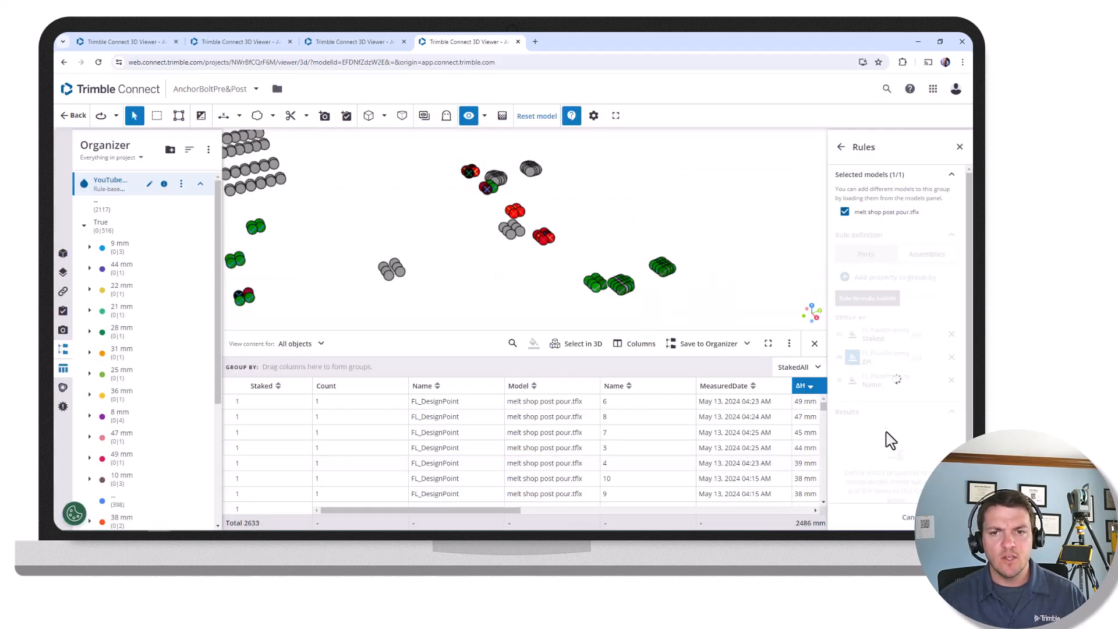
- Expand the True group in the rule results and color its 0 mm, 1 mm, 2 mm, 3 mm and 4 mm subgroups dark green
left_click(841, 457)
scroll(928, 436, "down", 2)
left_click(937, 388)
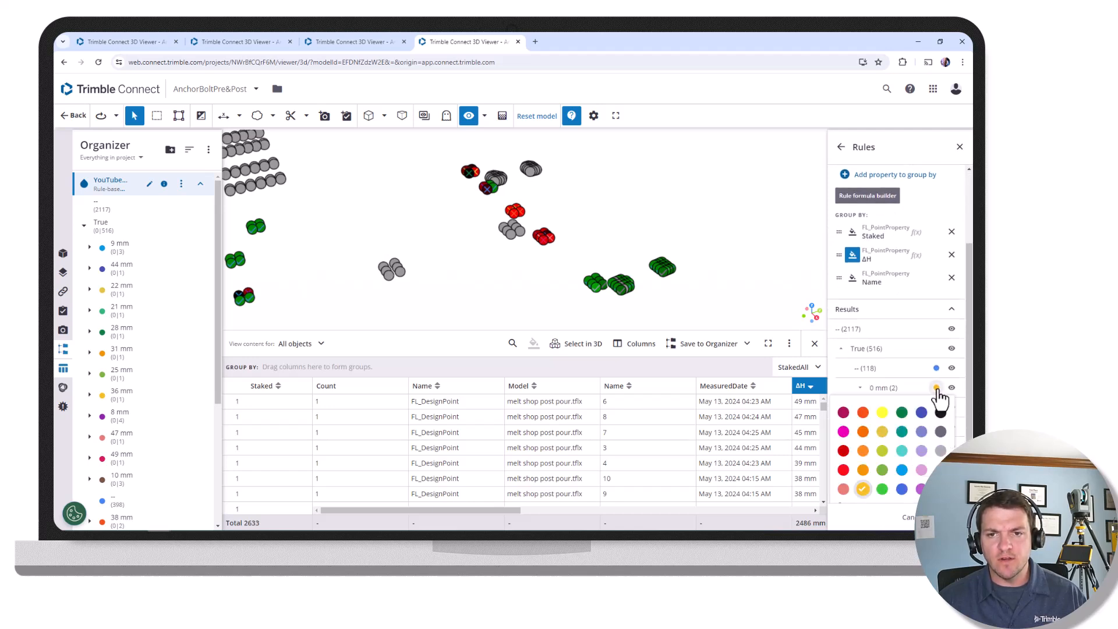
left_click(901, 412)
left_click(936, 407)
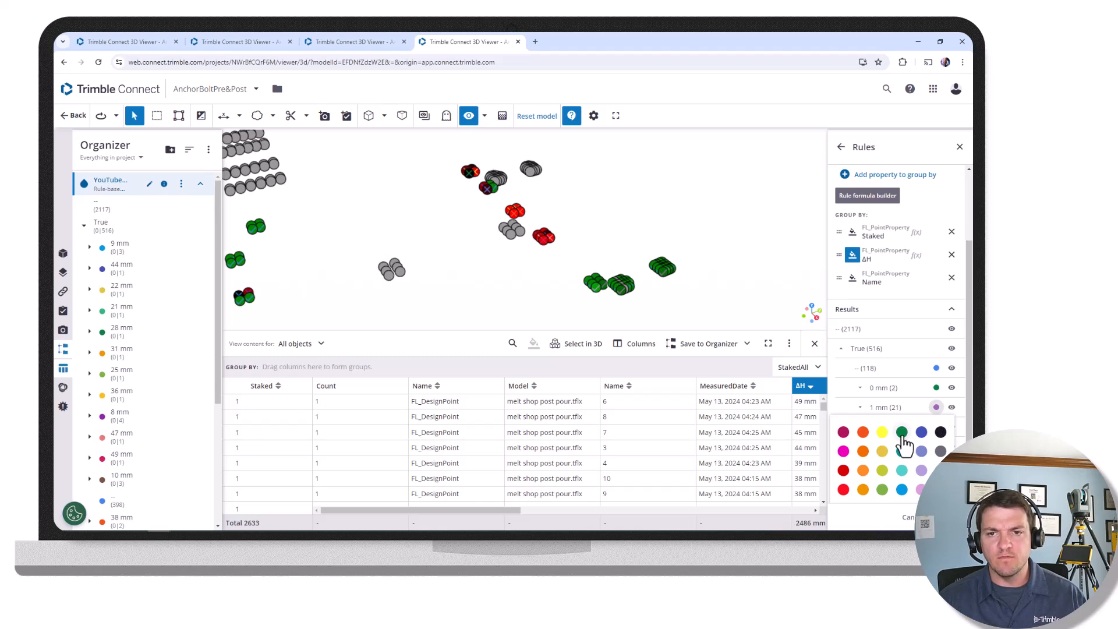
left_click(902, 431)
left_click(937, 427)
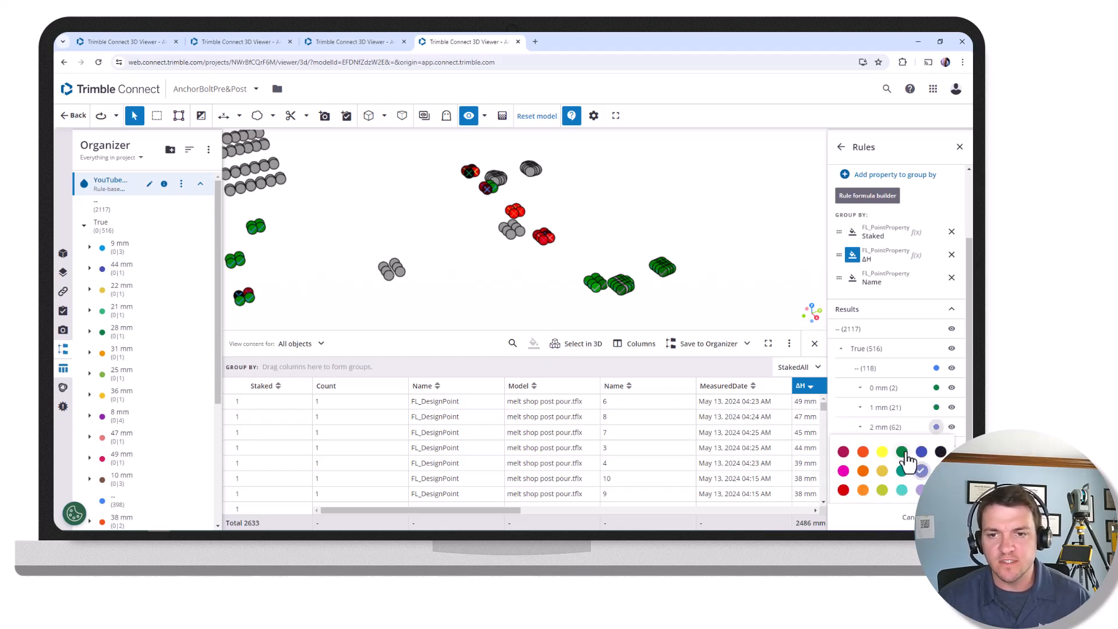
left_click(901, 451)
left_click(937, 446)
left_click(901, 471)
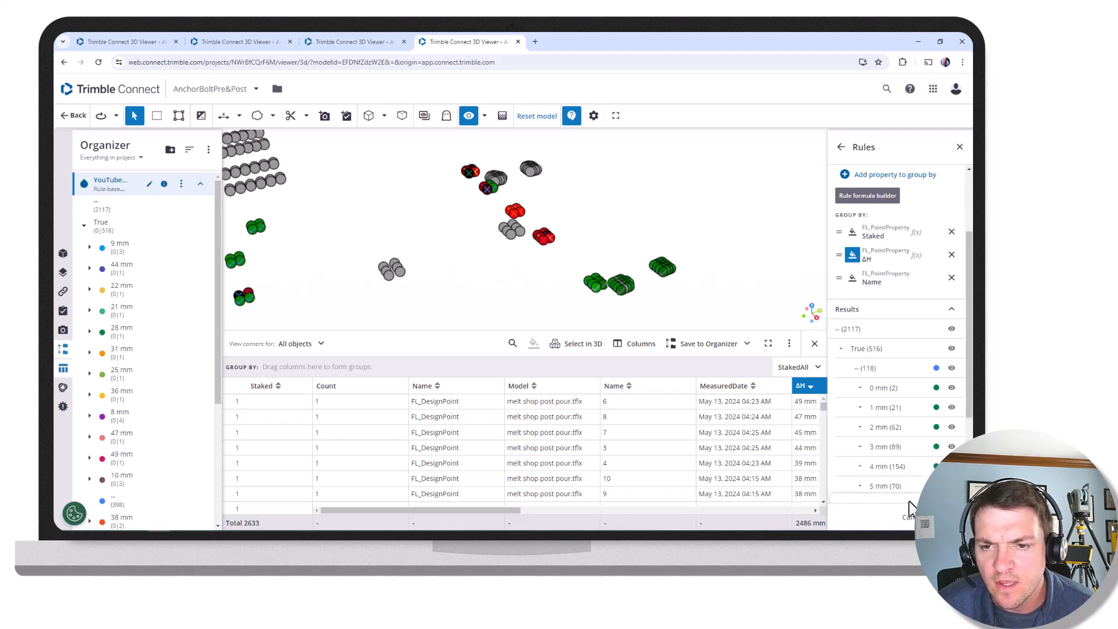
left_click(936, 466)
left_click(901, 381)
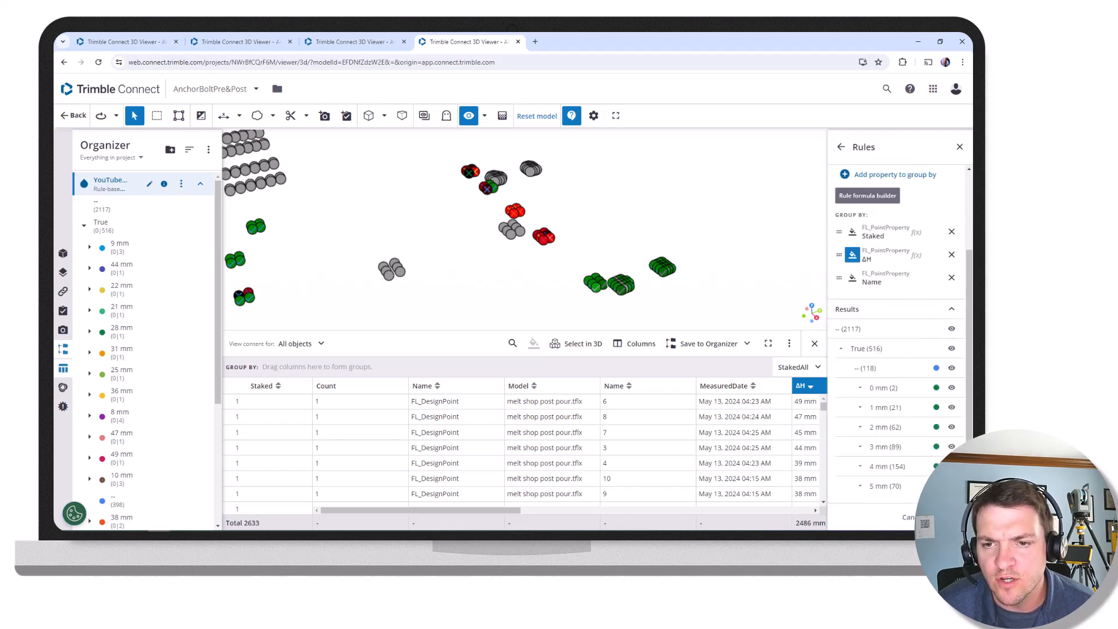
- Color the 5 mm subgroup yellow and the unnamed "--" subgroup under True red
left_click(936, 486)
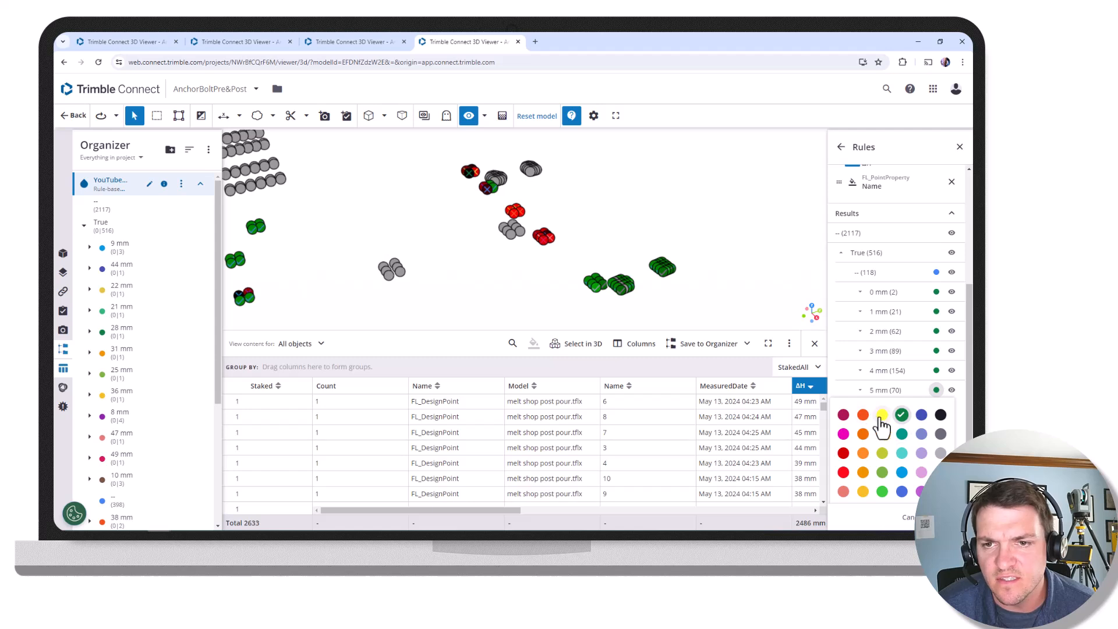
left_click(881, 430)
left_click(936, 367)
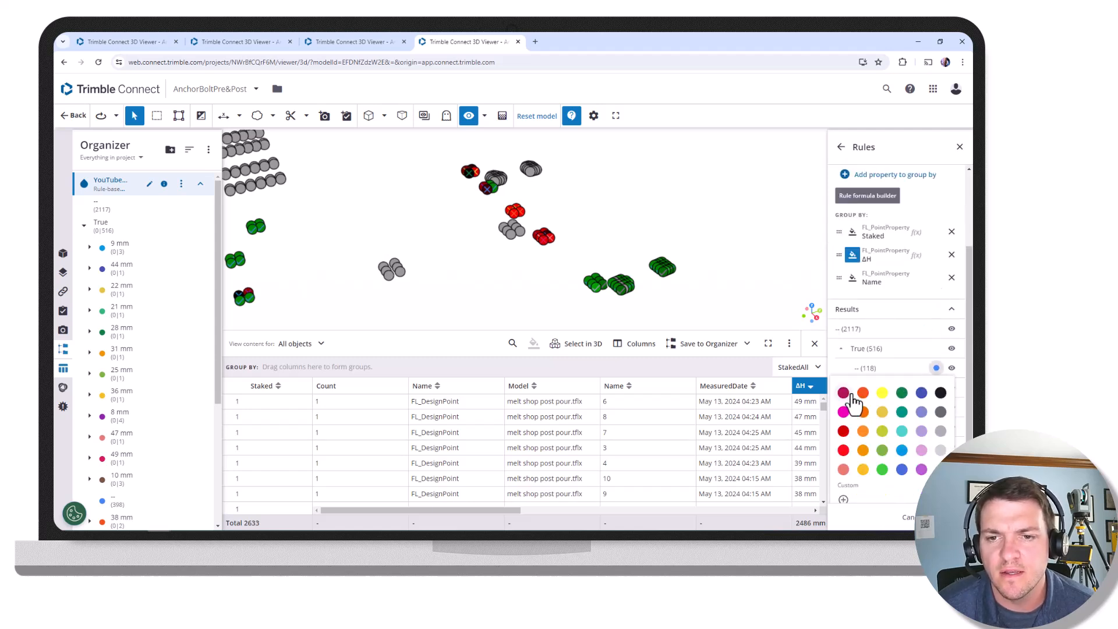
left_click(844, 450)
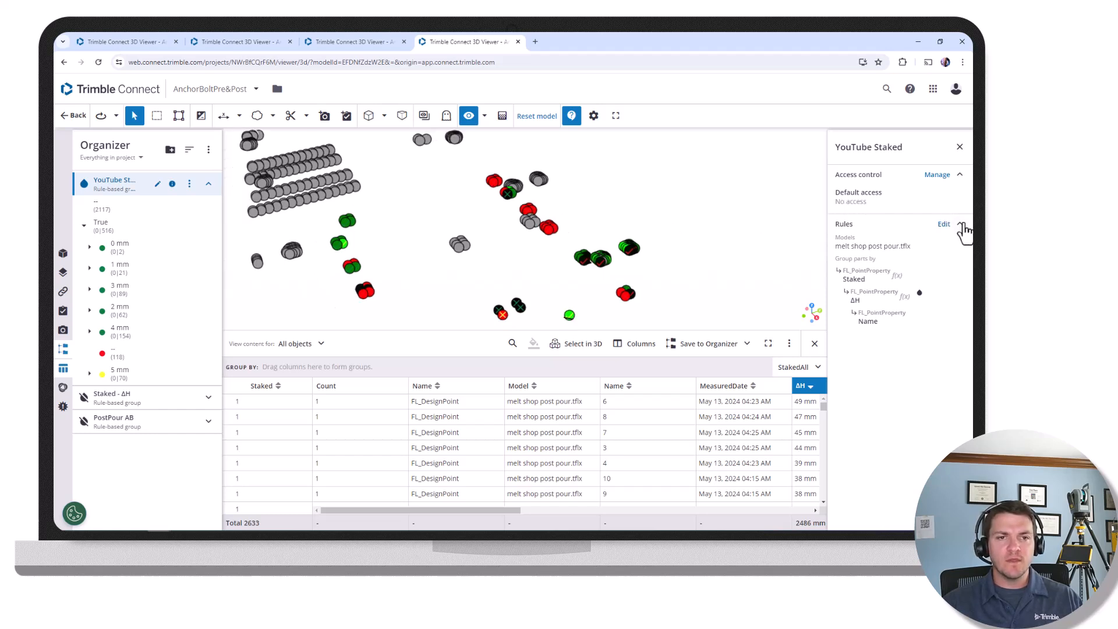
- Toggle colorization of YouTube Staked off and on, and compare the anchor bolt points' colors in the model
left_click(85, 184)
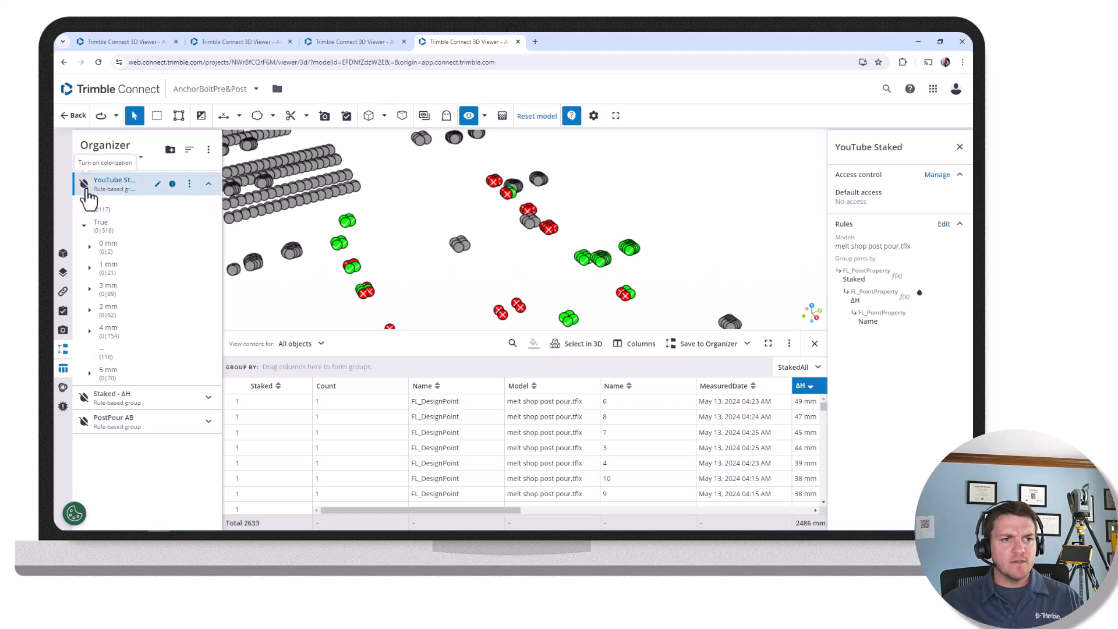
left_click(86, 189)
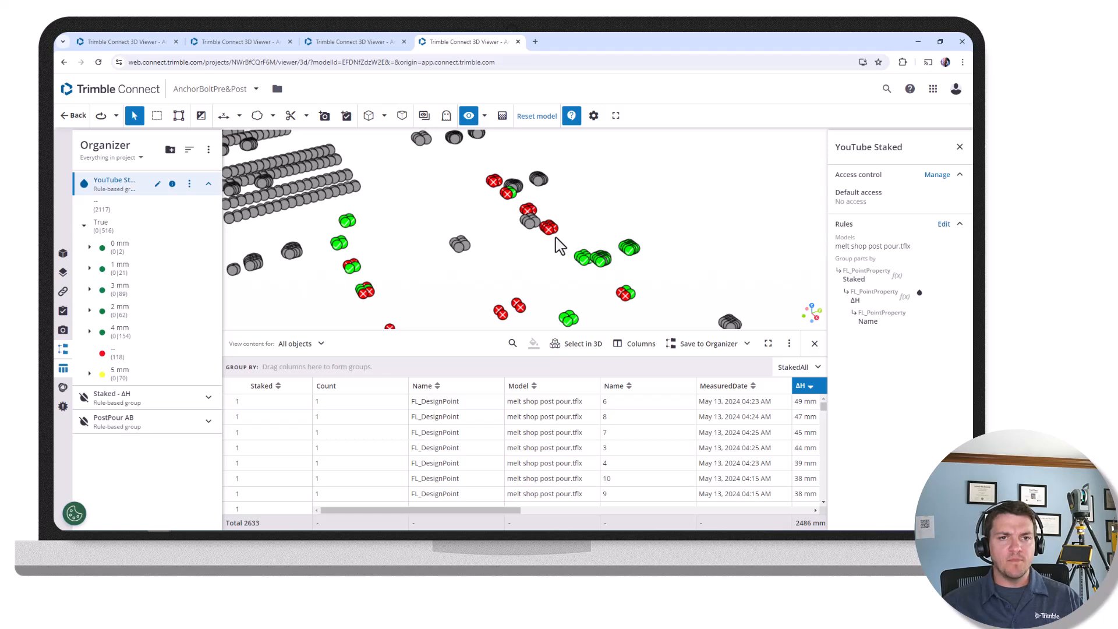
scroll(556, 245, "down", 3)
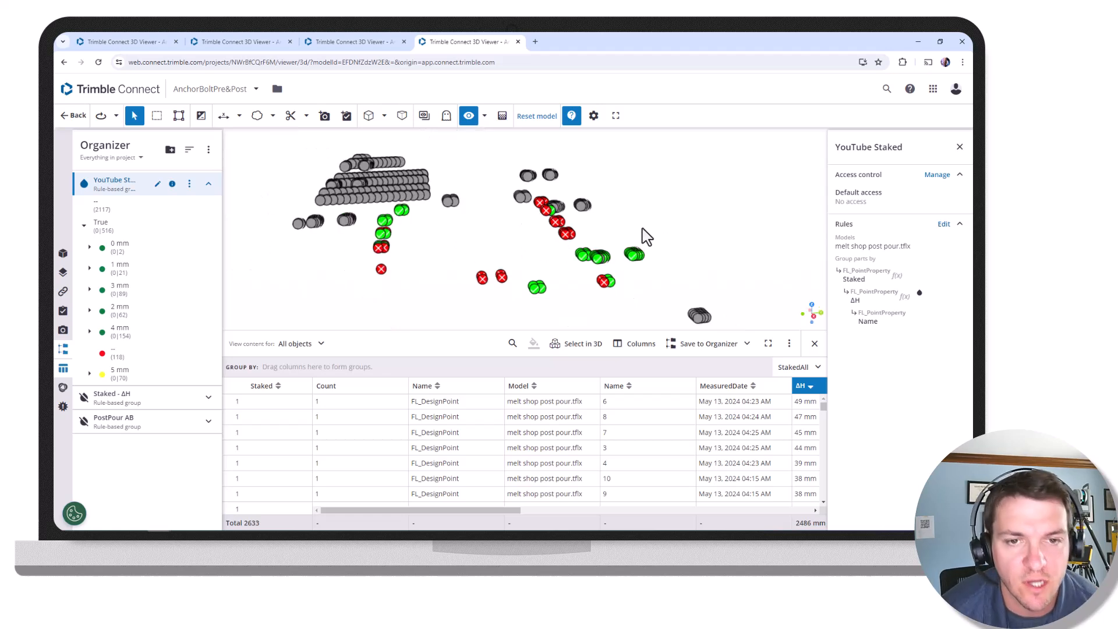
scroll(568, 230, "up", 2)
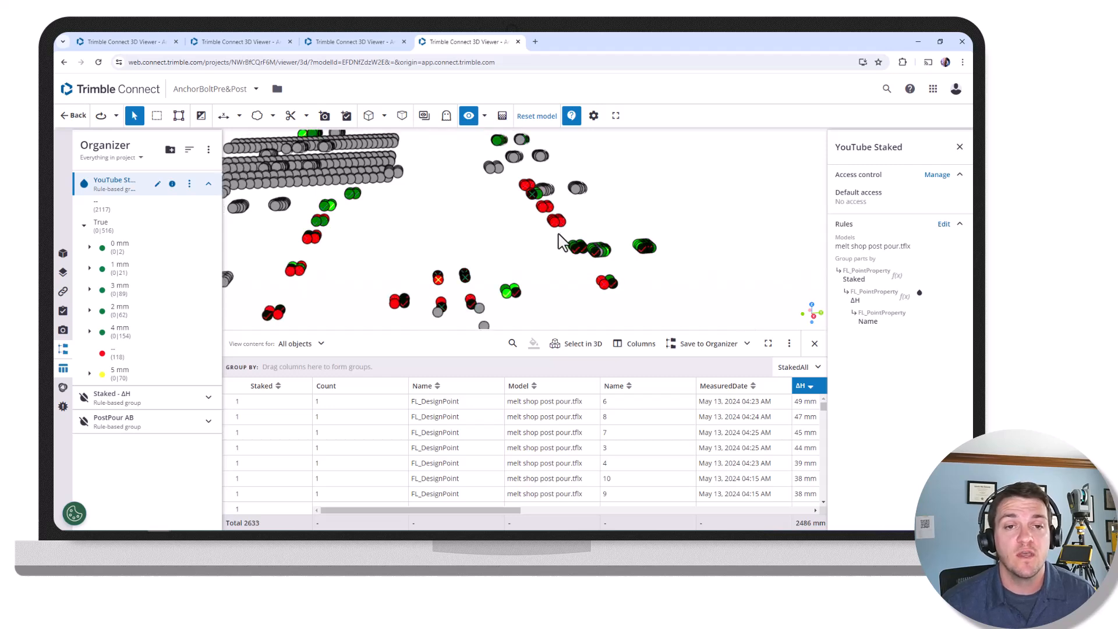
scroll(556, 224, "up", 2)
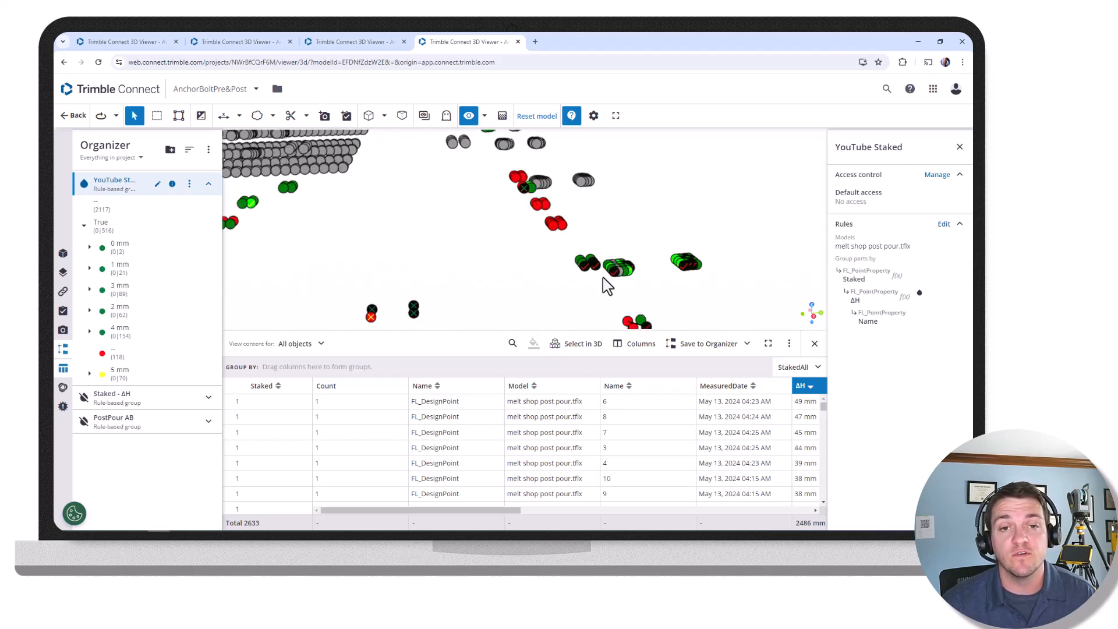
scroll(602, 281, "up", 3)
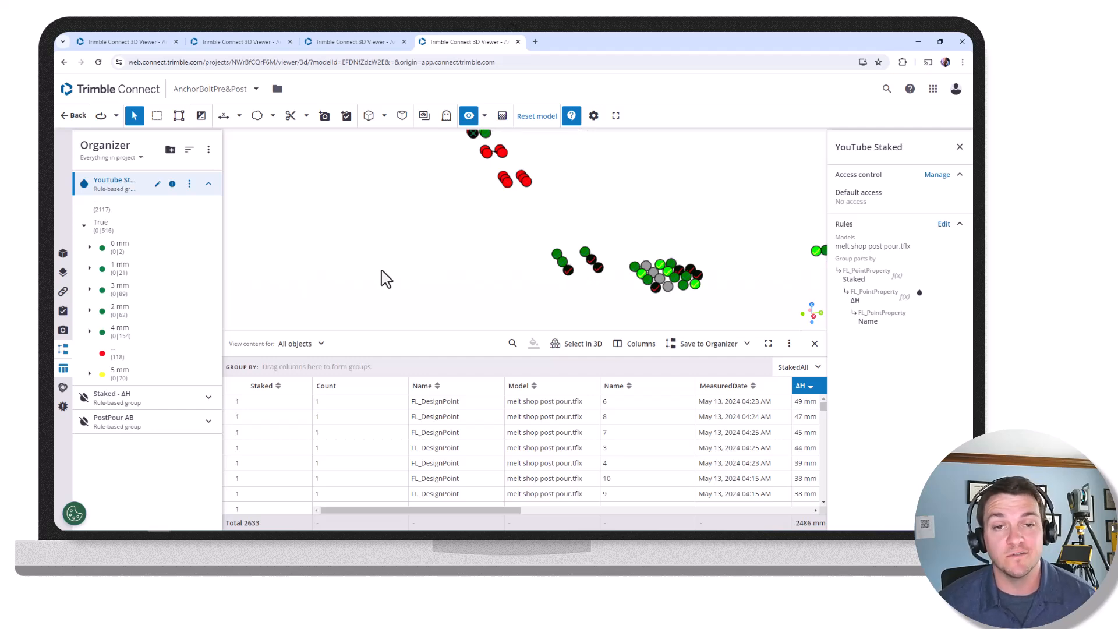
- Set the model list to show everything in the project and expand the Models folder
left_click(62, 255)
left_click(105, 155)
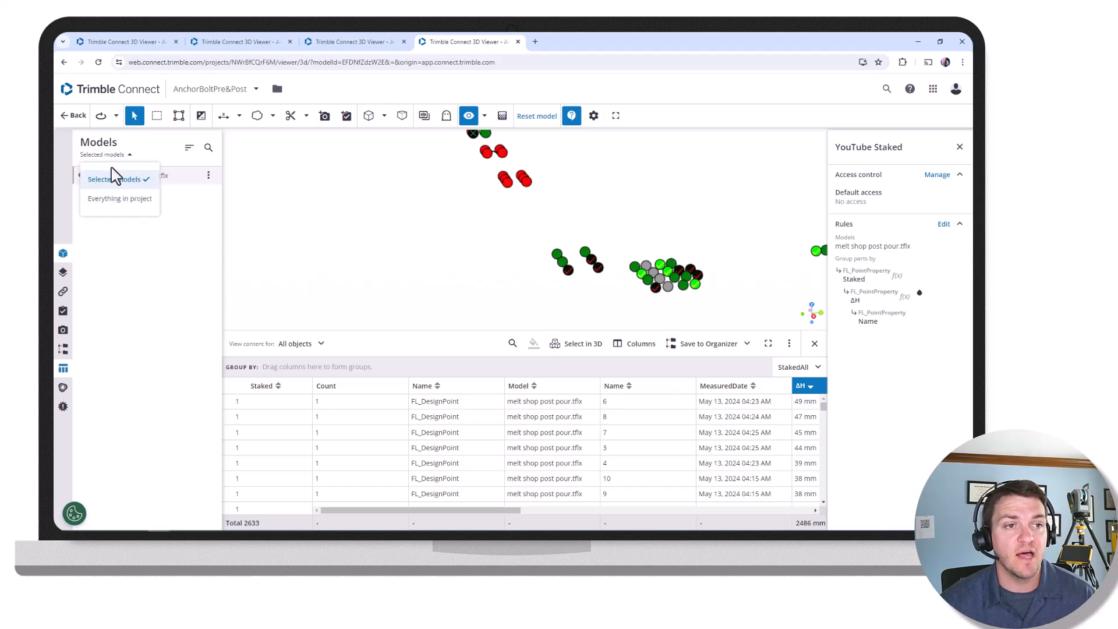
left_click(117, 205)
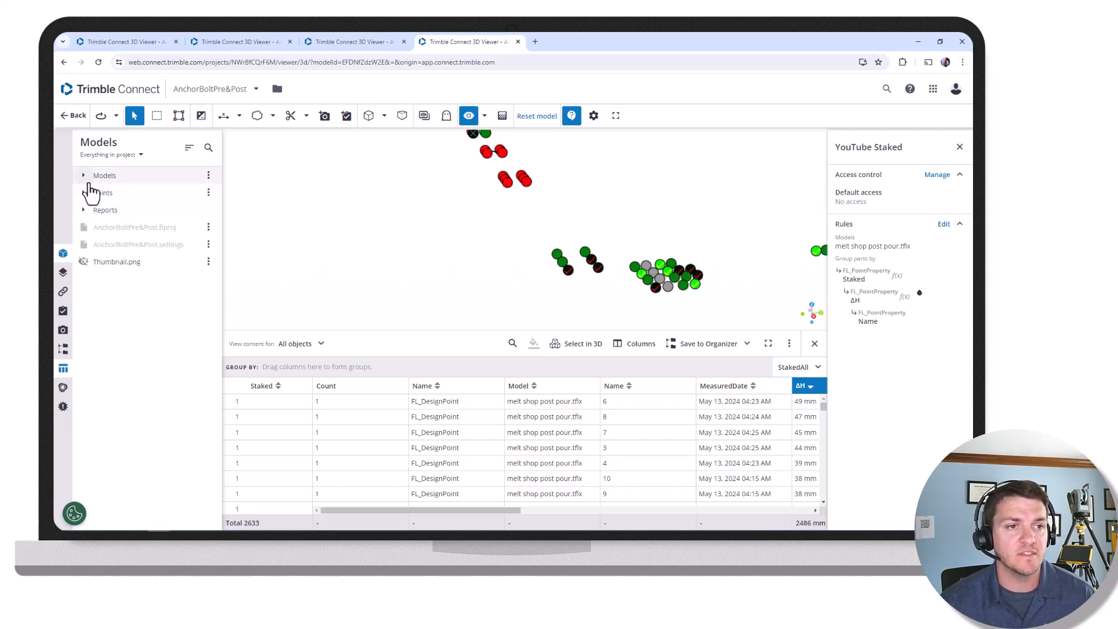
left_click(86, 179)
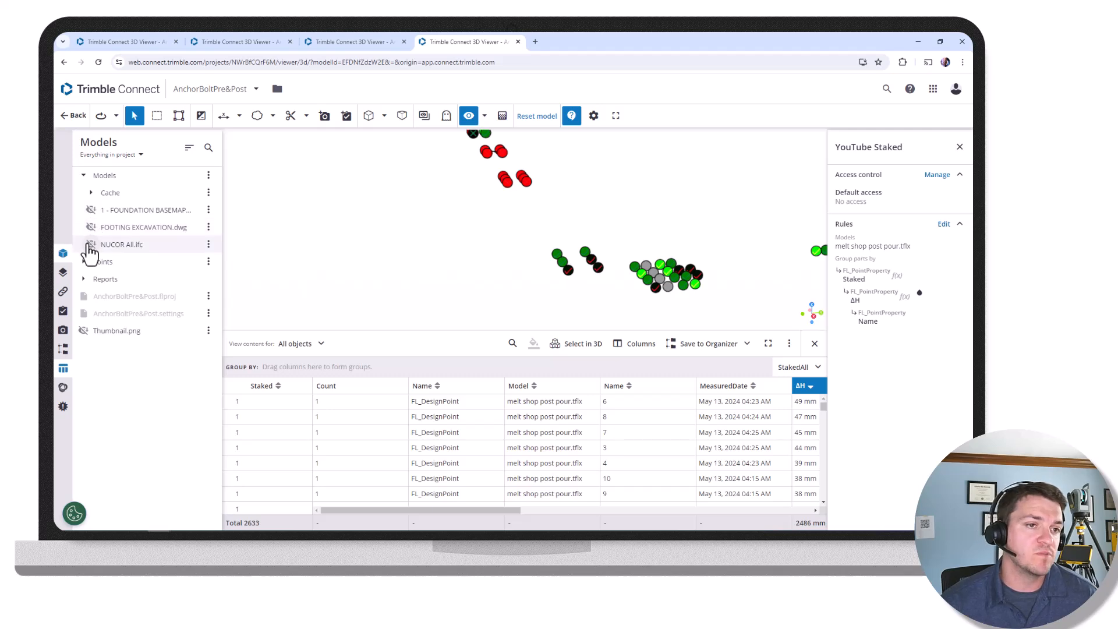